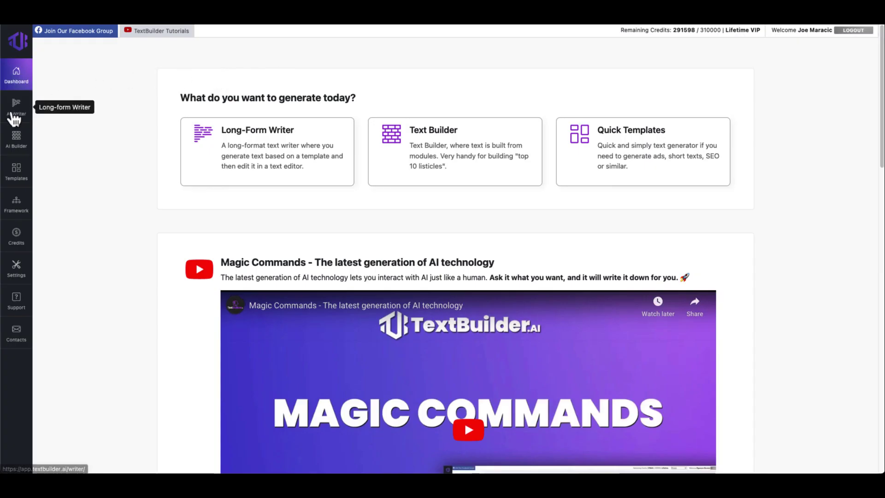
Open AI Writer and start a new untitled long-form project, ready for its title
left_click(15, 118)
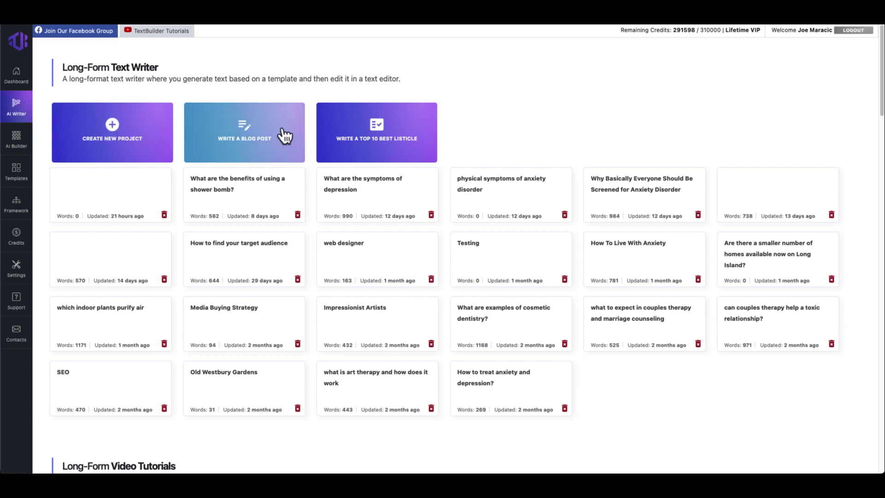
left_click(243, 133)
left_click(77, 120)
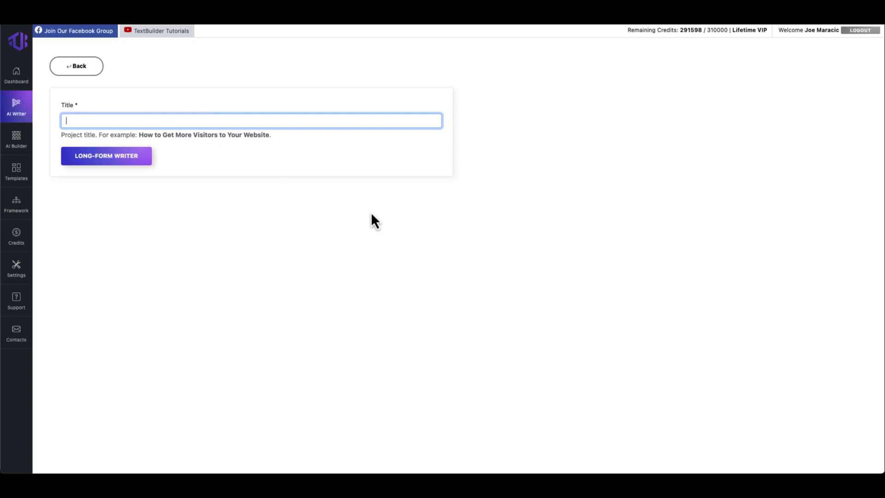
Create the project in the Long-Form Writer and switch its generator to MAGIC Commands
left_click(104, 156)
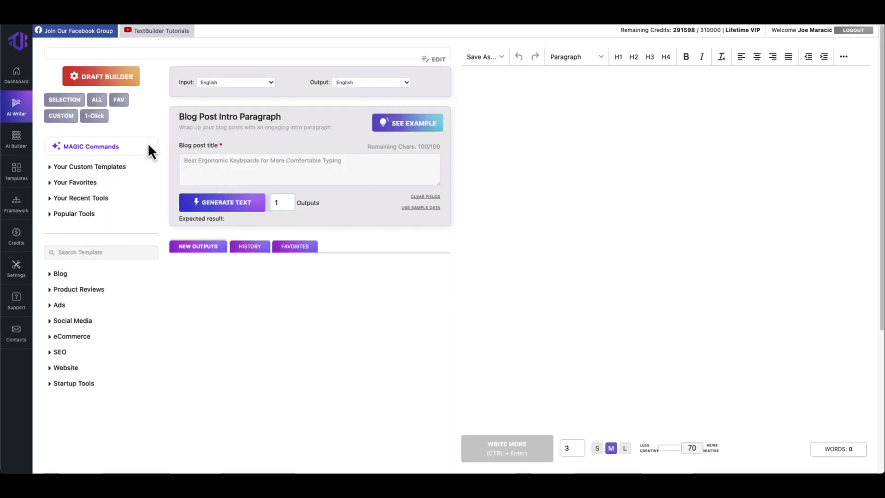
left_click(73, 147)
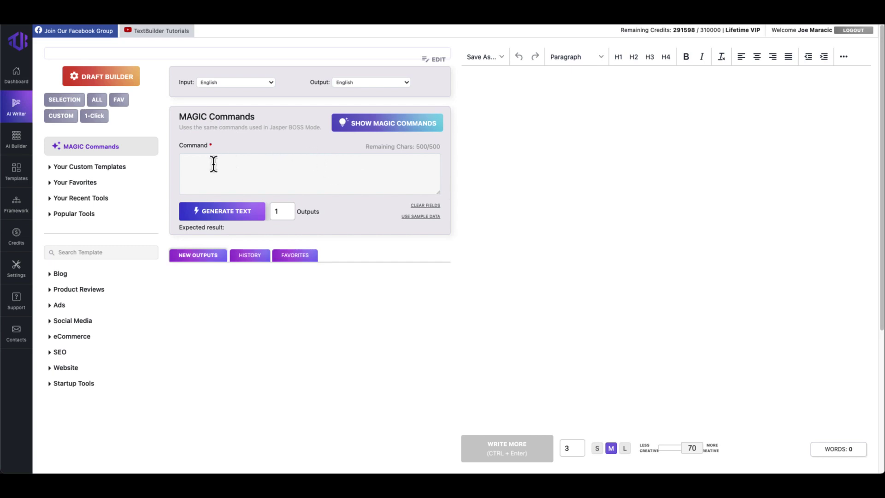
Paste the example paragraph command into Command and select its [topic] placeholder
left_click(374, 127)
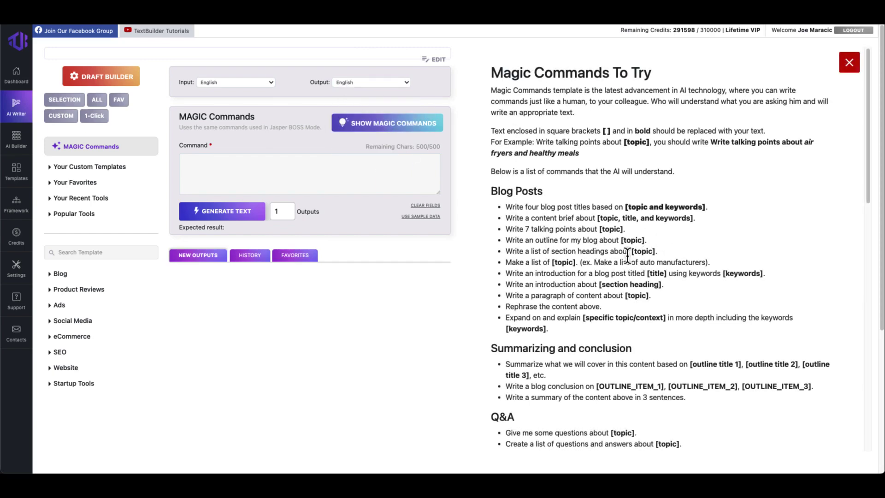
left_click_drag(505, 295, 624, 296)
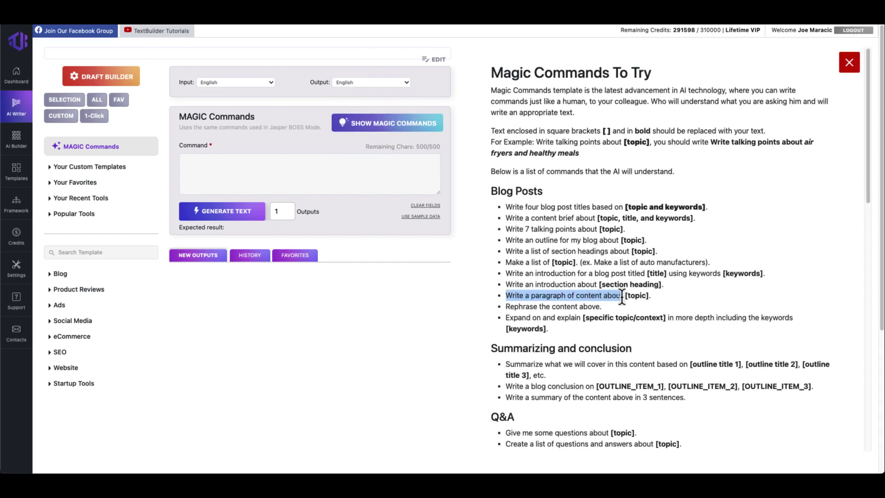
left_click(217, 160)
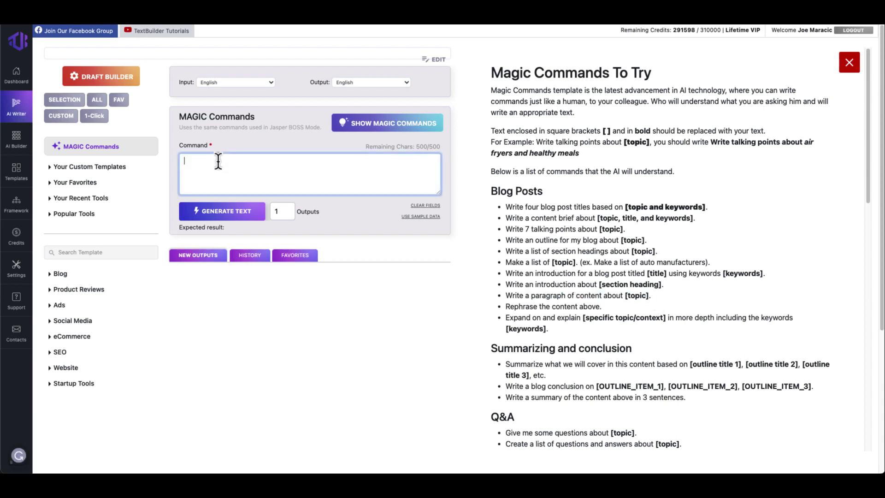
type("Write a paragraph of content about [topic].")
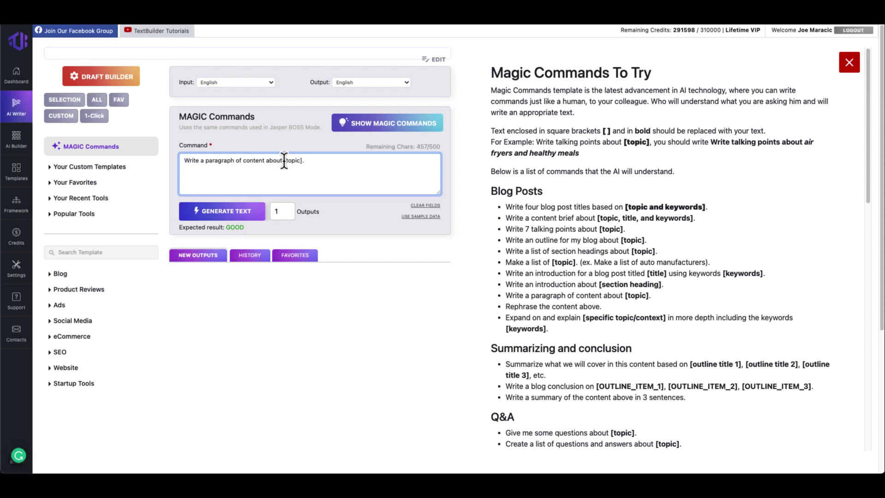
left_click_drag(284, 160, 304, 160)
type("the benefits of SEO.")
Generate two paragraphs on the benefits of SEO, then select the command for replacement
left_click(223, 217)
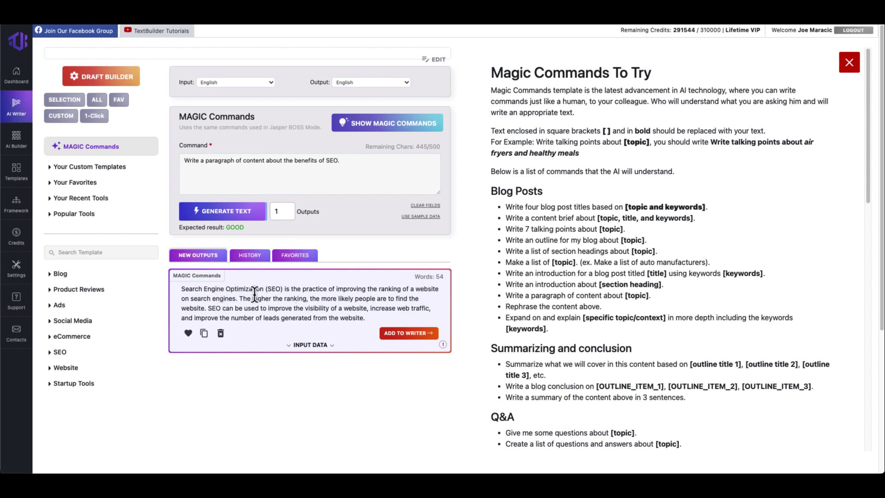
left_click(228, 216)
left_click(221, 164)
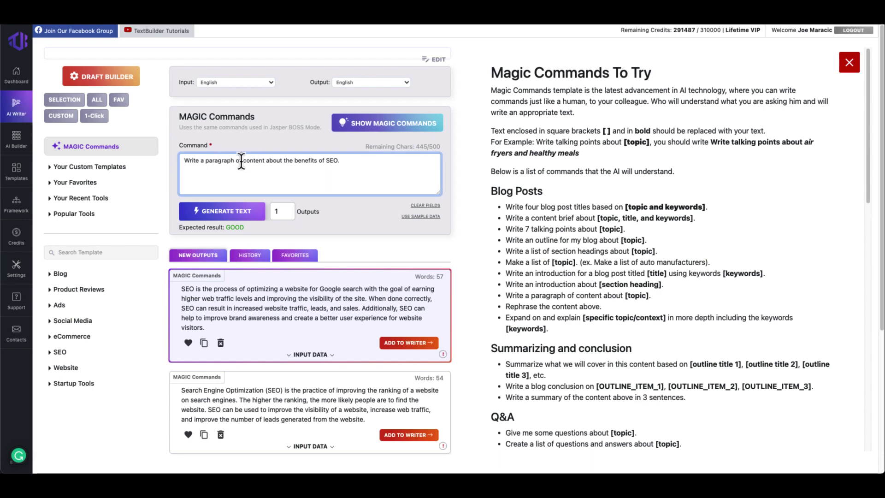
triple_click(215, 160)
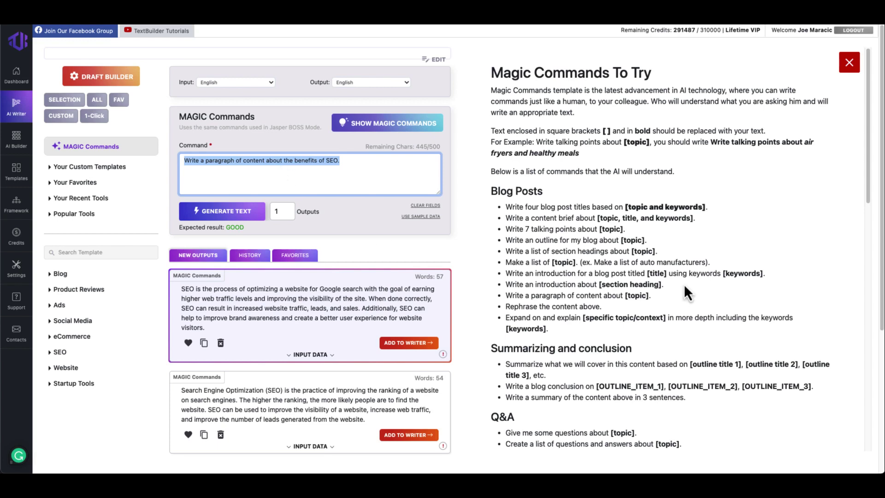
type("Tell ")
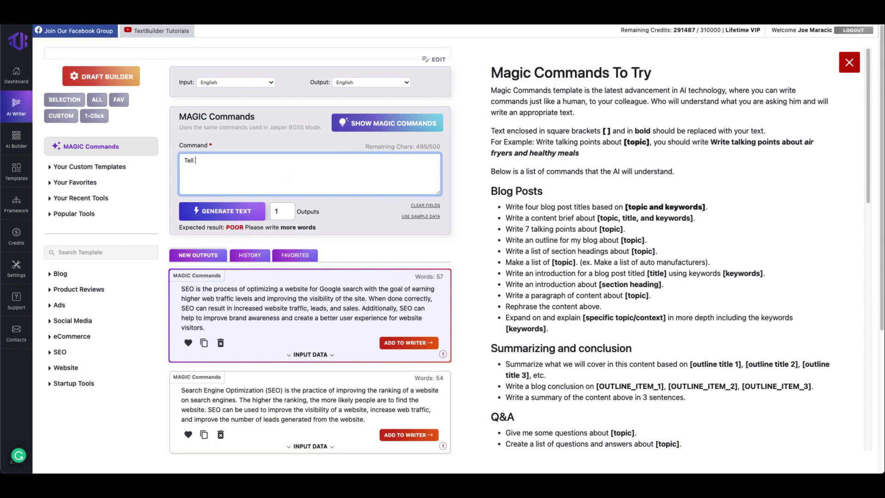
type("me a j")
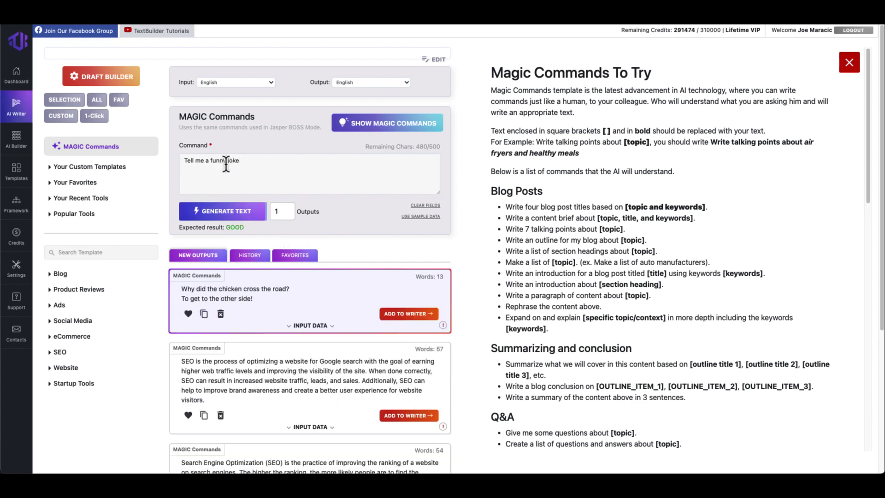
Clear the 'Tell me a funny joke' command from the Command box
key("ctrl+a")
key("BackSpace")
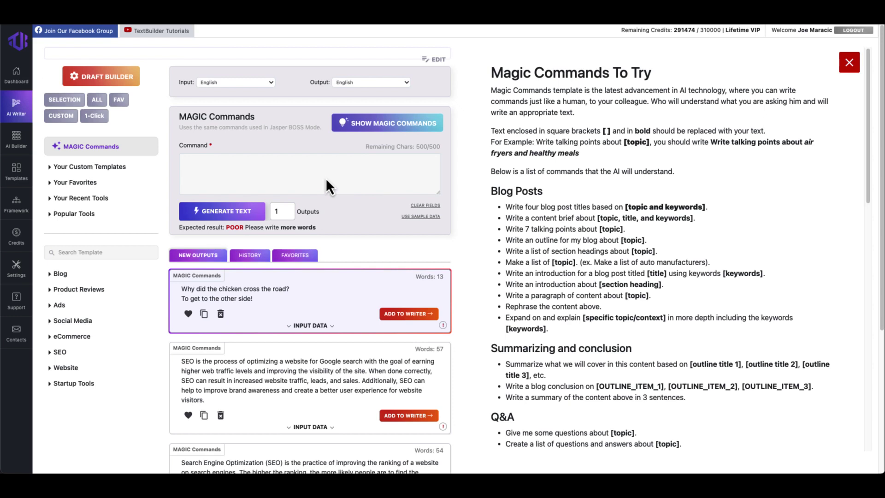
Run 'Write a blog outline about the benefits of drinking herbal tea.' for a ten-point list
left_click(226, 164)
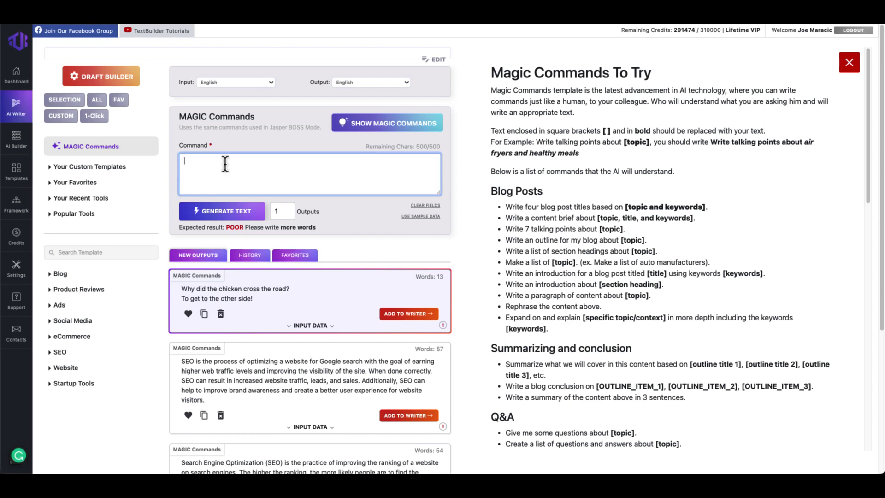
type("Write")
type(" a blog outline about TOPIC.")
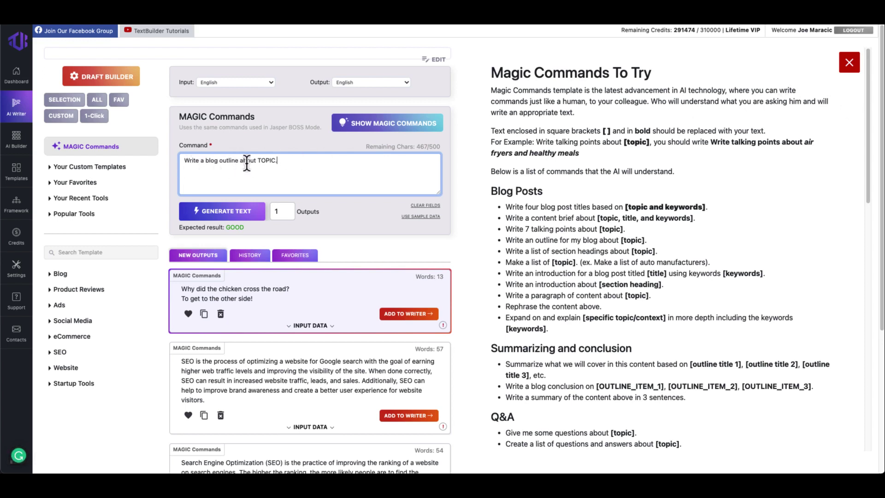
left_click_drag(258, 161, 275, 163)
type("the")
left_click_drag(257, 161, 353, 161)
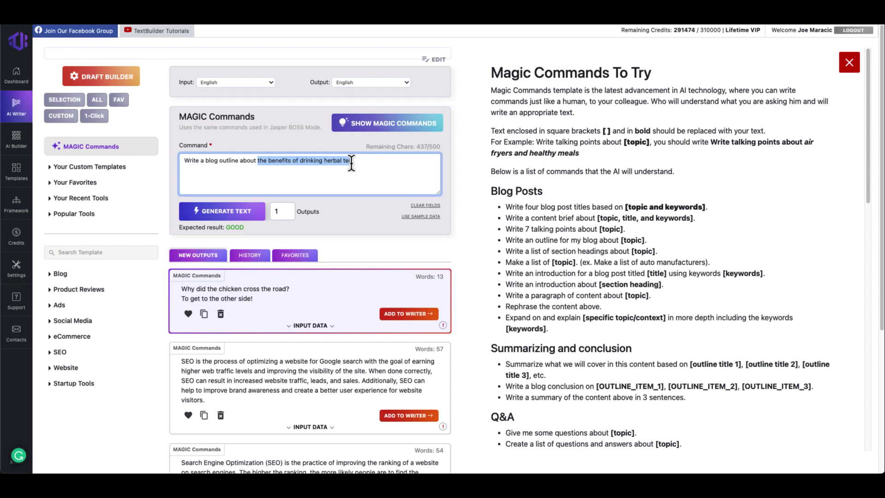
left_click(233, 211)
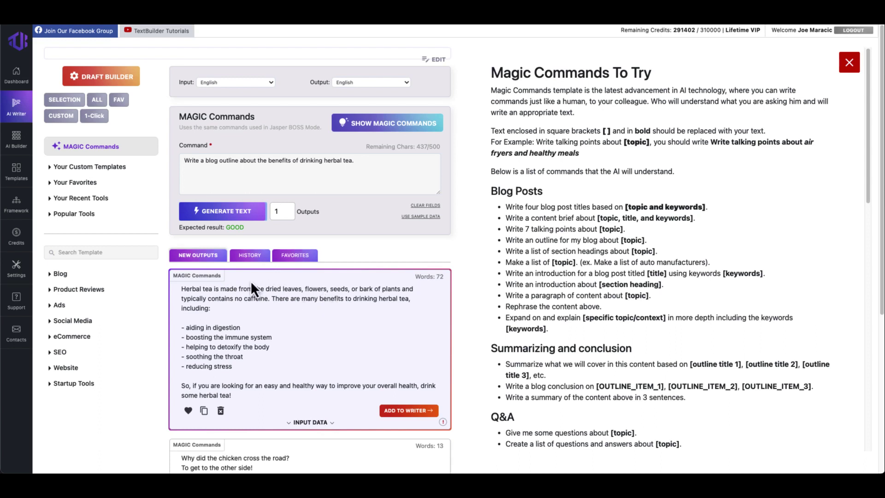
left_click(235, 218)
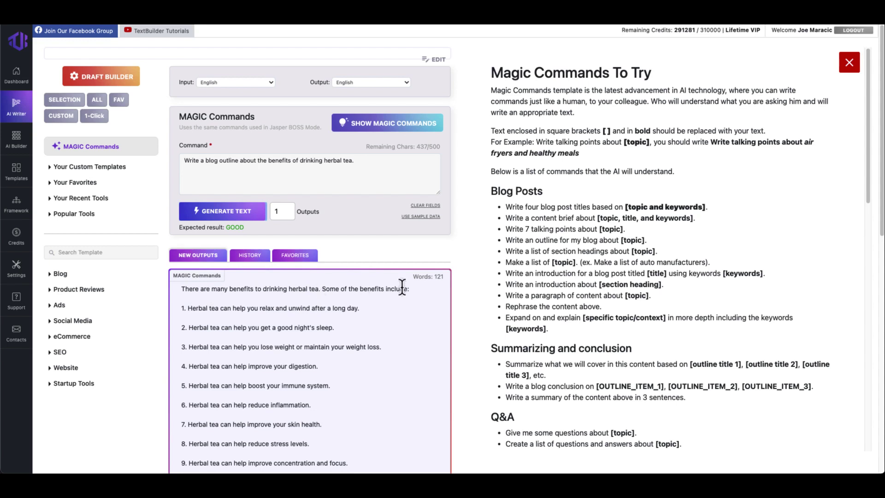
scroll(383, 325, "down", 1)
scroll(301, 325, "down", 1)
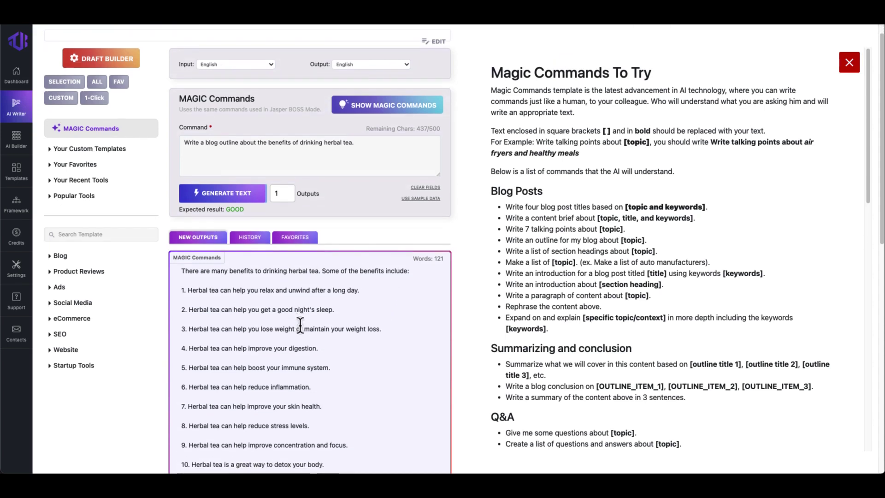
scroll(280, 328, "down", 1)
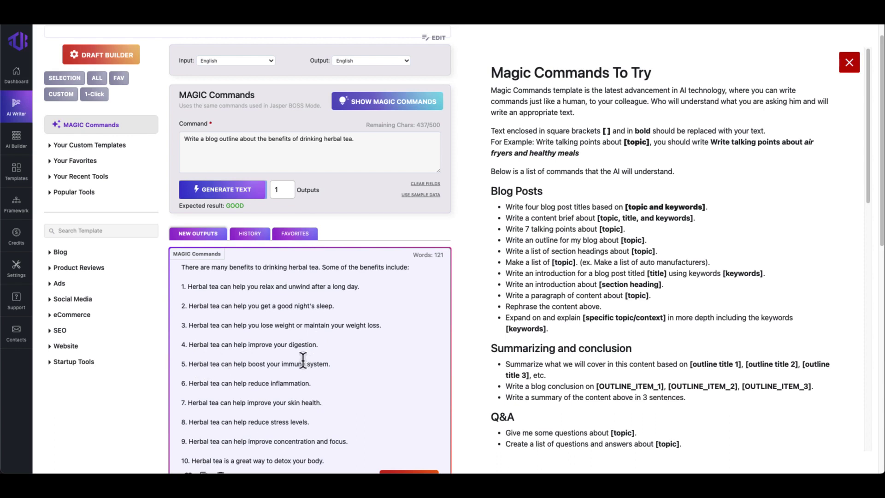
scroll(302, 361, "up", 1)
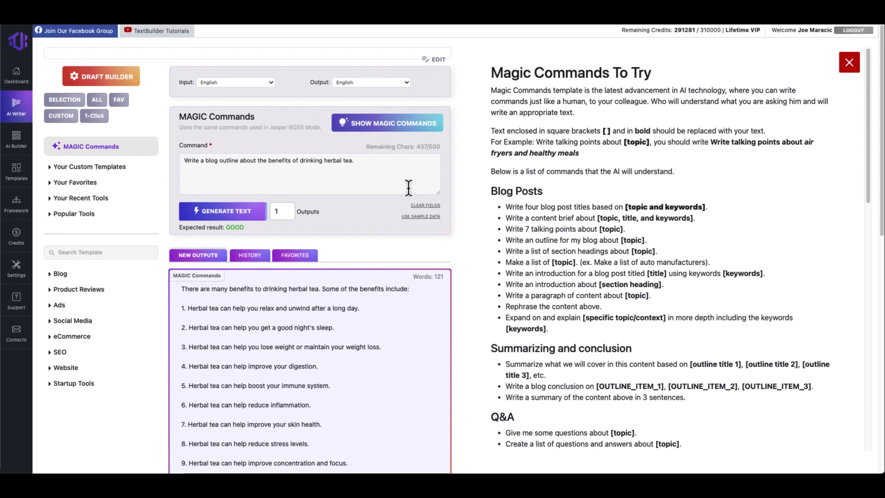
Browse the example-commands reference once more, then close it to show the editor
left_click(849, 63)
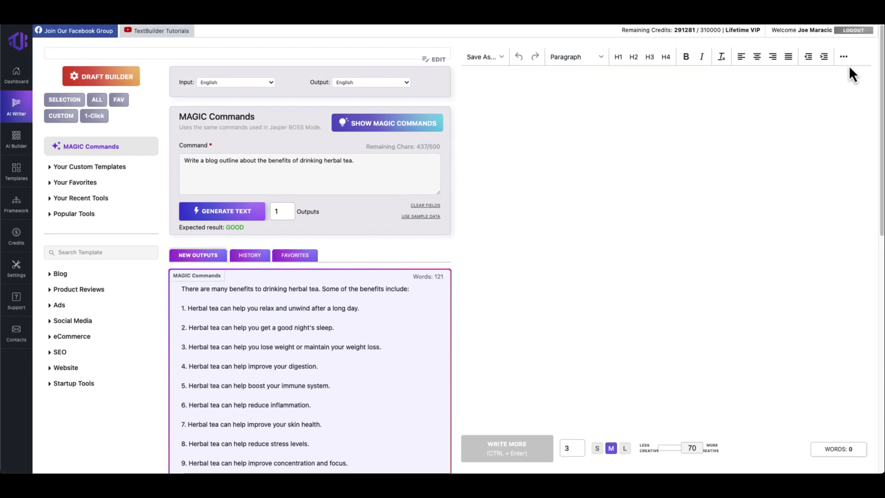
left_click(391, 135)
scroll(592, 287, "down", 5)
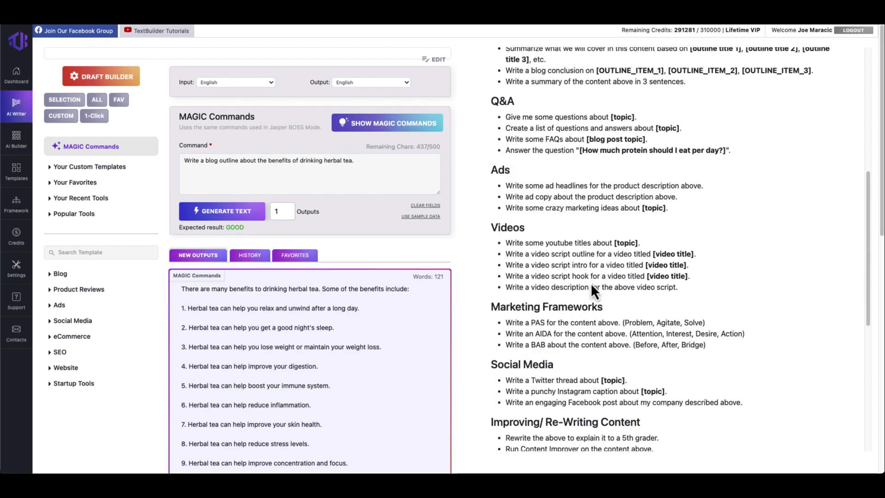
scroll(587, 305, "down", 2)
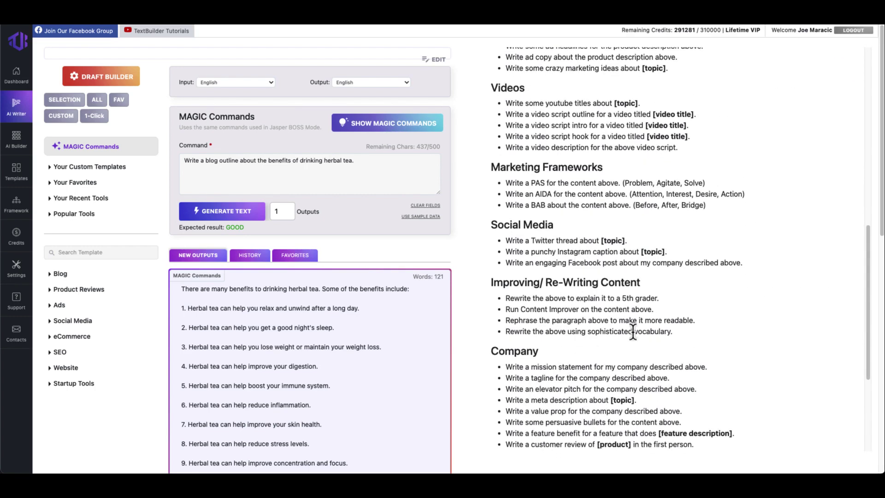
scroll(622, 333, "up", 7)
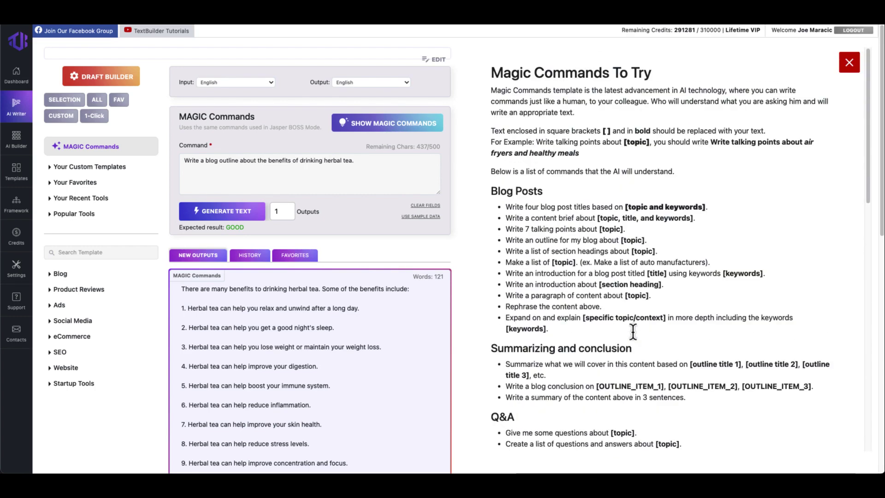
left_click(848, 63)
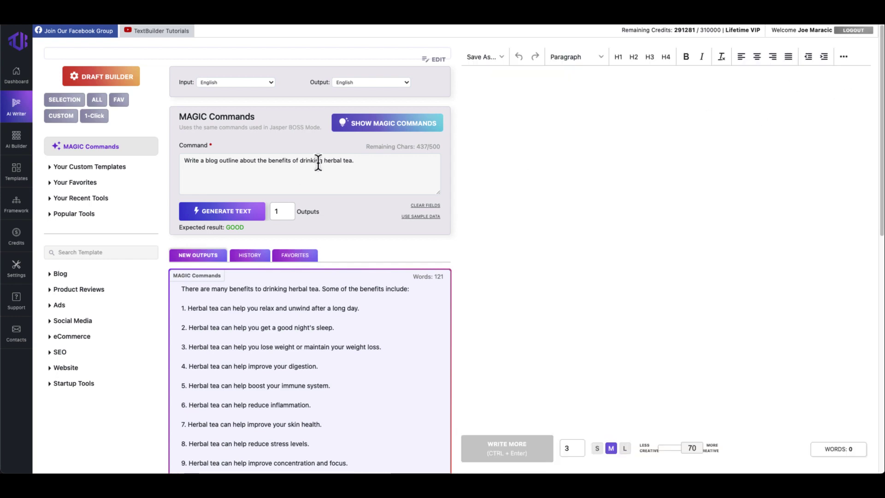
left_click(381, 125)
left_click(848, 62)
scroll(355, 300, "down", 3)
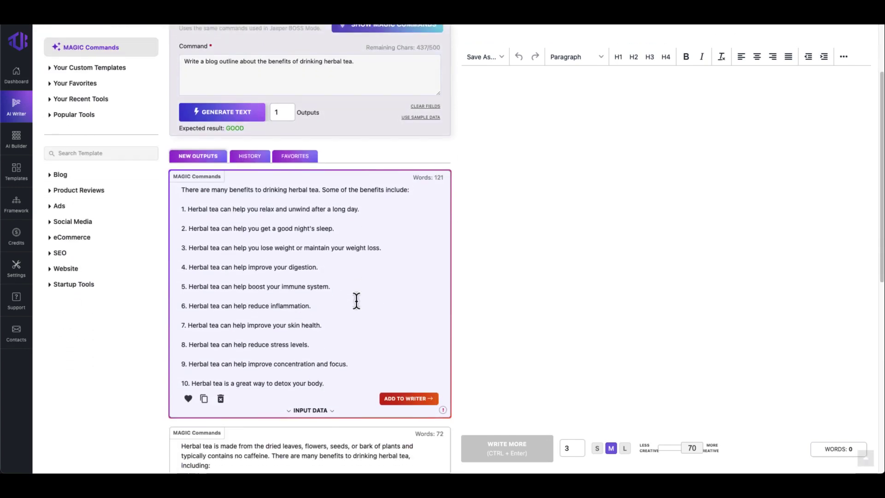
Add the herbal tea outline to the document and delete its introductory sentence
left_click(409, 398)
scroll(356, 316, "down", 5)
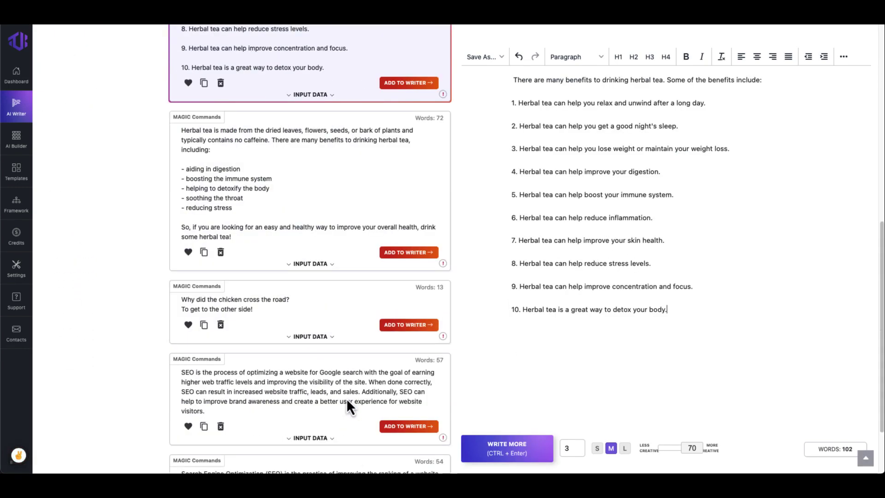
scroll(283, 208, "up", 5)
scroll(277, 230, "up", 2)
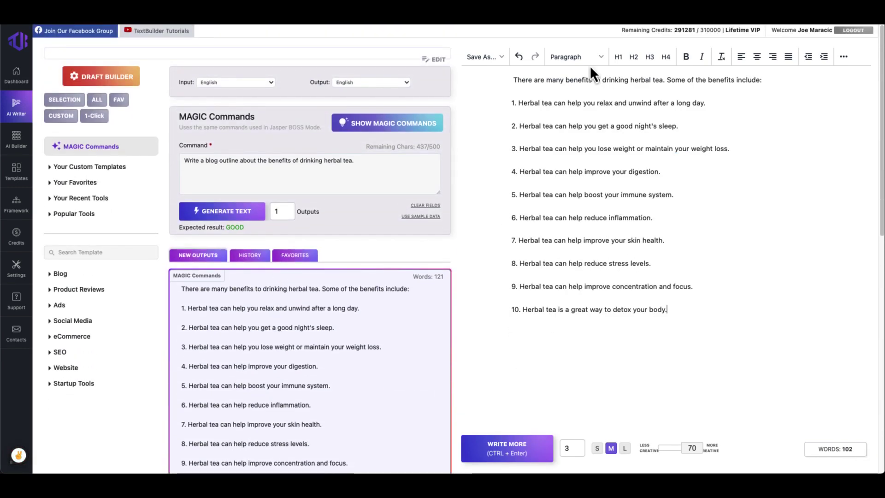
double_click(571, 80)
triple_click(570, 80)
key("BackSpace")
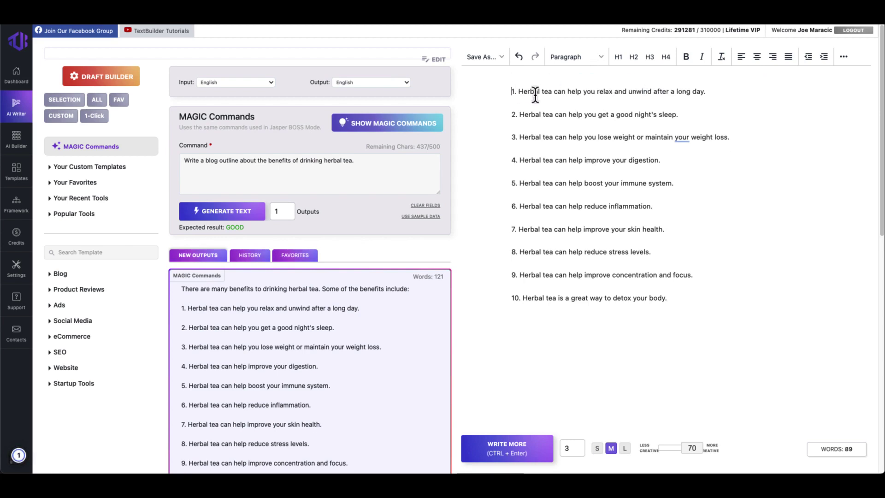
key("Delete")
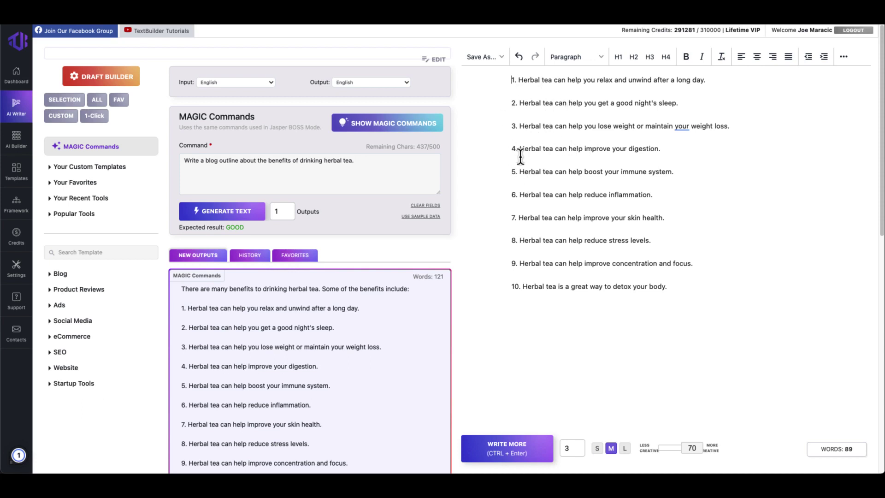
Delete benefits 5 through 10 and open an empty title line above the list
left_click_drag(512, 171, 696, 319)
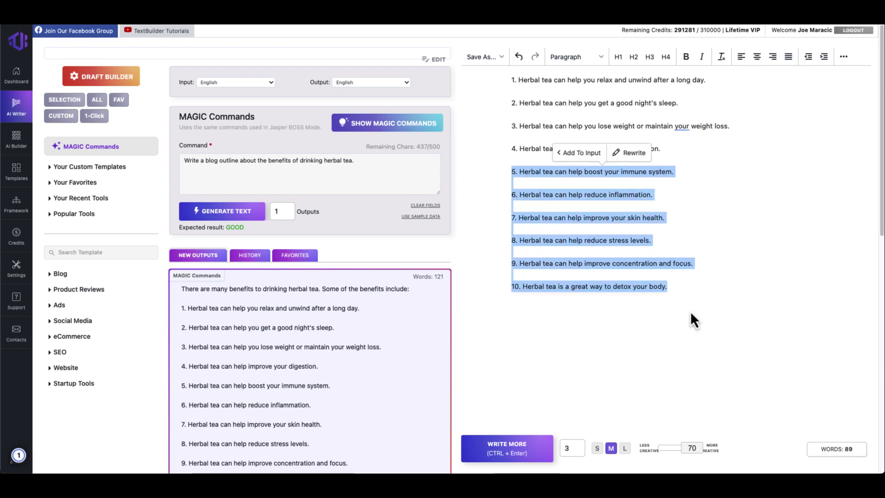
key("BackSpace")
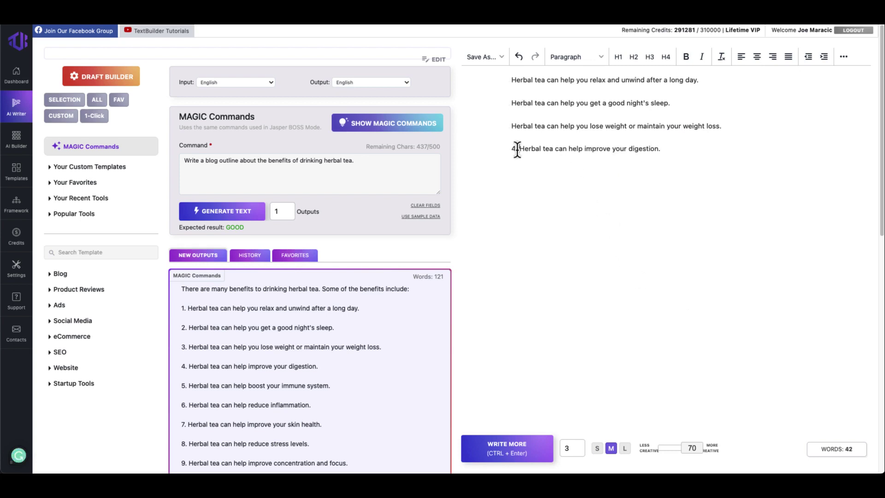
left_click(516, 80)
key("Return")
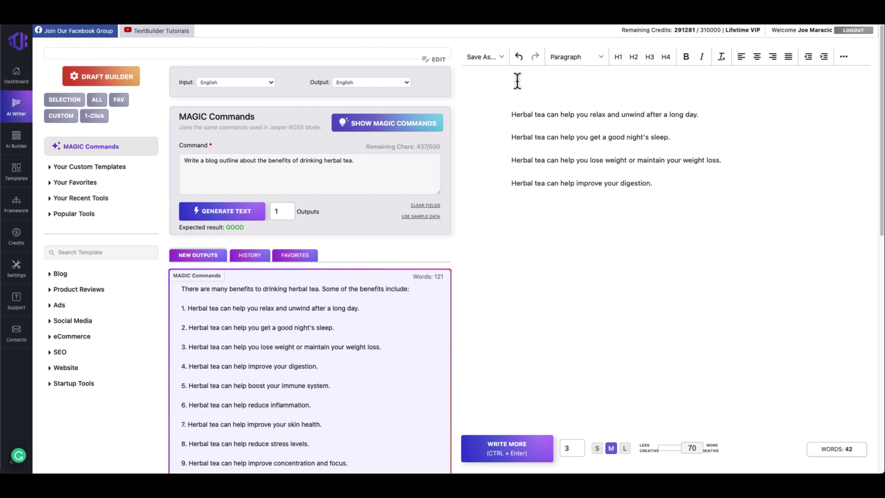
type("What Are The Benefits Of Drinking Herbal Tea?")
Make the herbal tea question an H1 heading and the first benefit an H2
triple_click(537, 82)
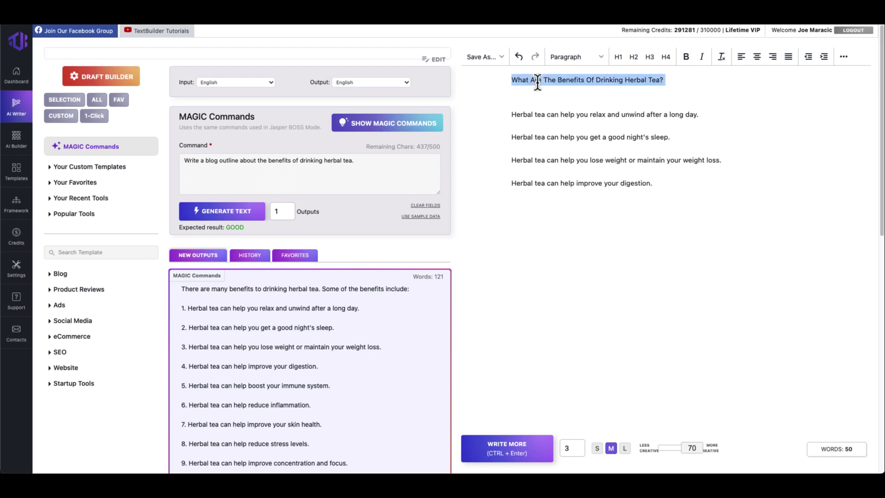
left_click(615, 58)
double_click(534, 130)
triple_click(534, 130)
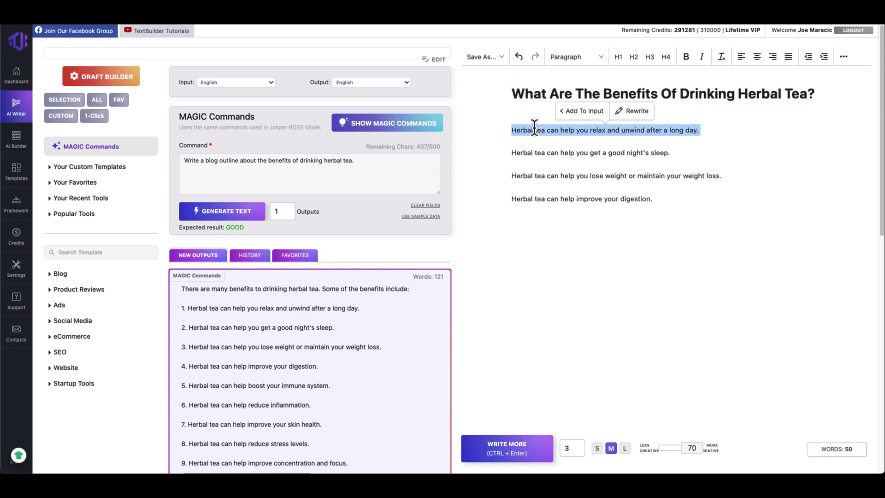
left_click(632, 57)
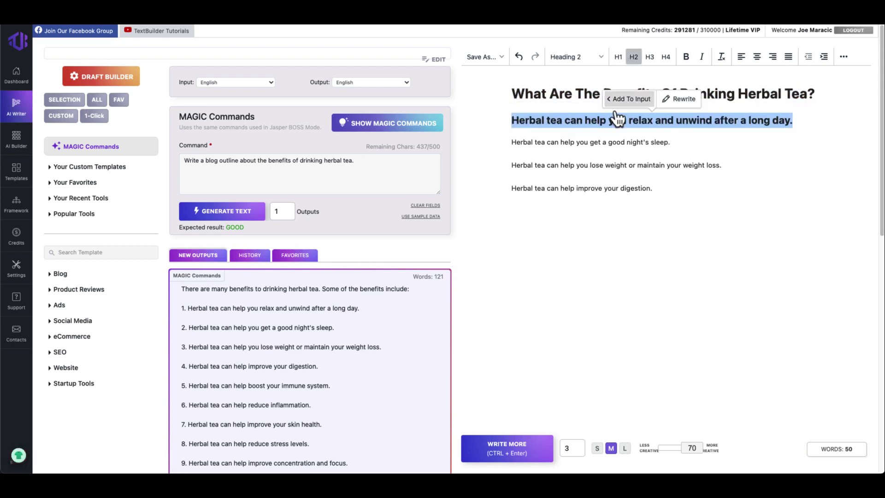
Turn the sleep, weight loss and digestion benefits into H2 subheadings
triple_click(570, 142)
key("alt+shift+2")
triple_click(618, 193)
key("alt+shift+2")
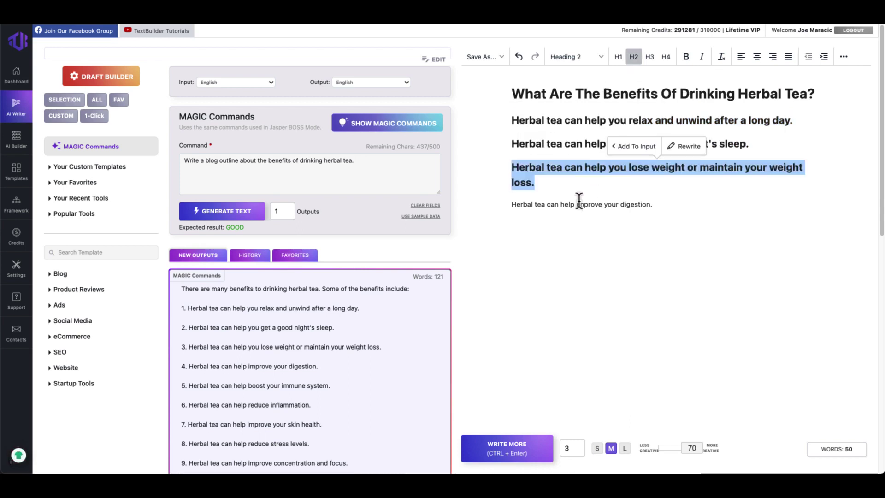
triple_click(576, 203)
left_click(633, 57)
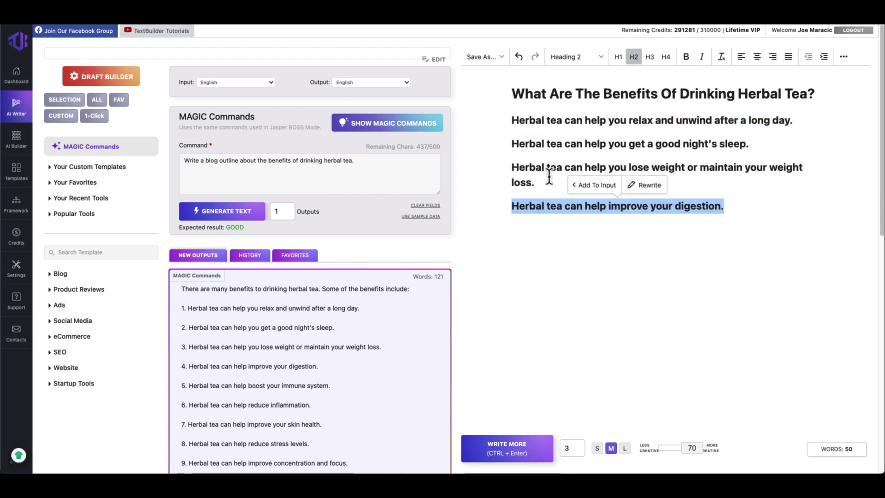
left_click(319, 159)
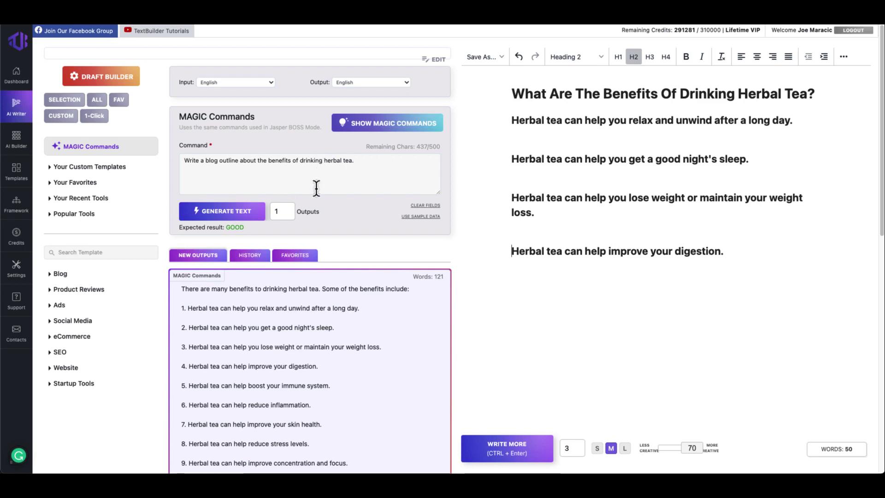
Generate a multi-paragraph explanation command using the relax-and-unwind benefit as its topic
left_click(200, 160)
key("shift+End")
key("BackSpace")
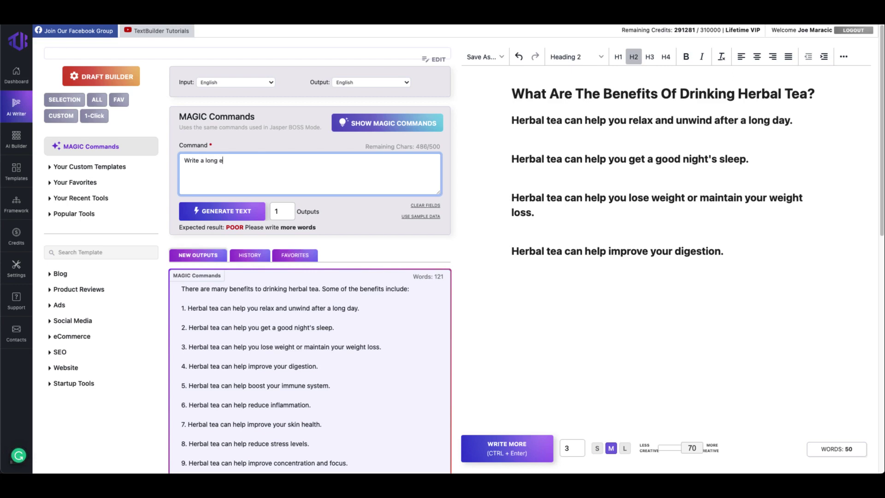
type("xplanation about TOPIC.")
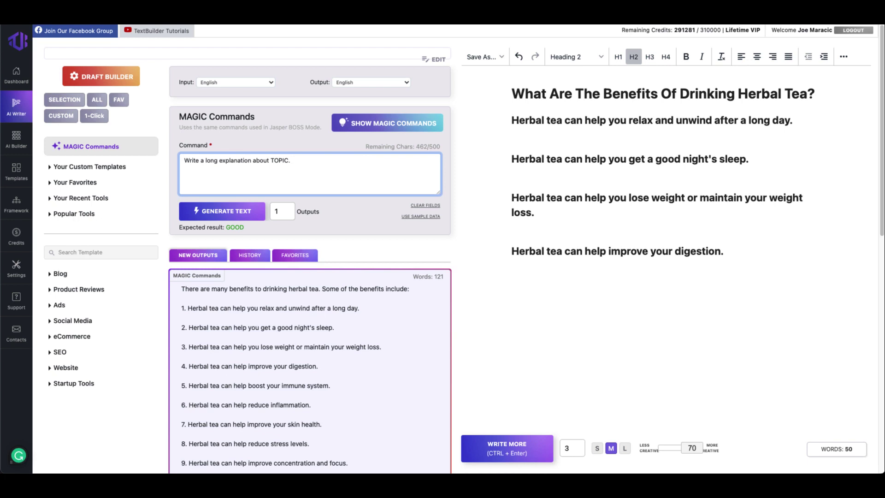
type("multiple paragraphs.")
left_click_drag(512, 122, 796, 122)
key("ctrl+c")
left_click(194, 159)
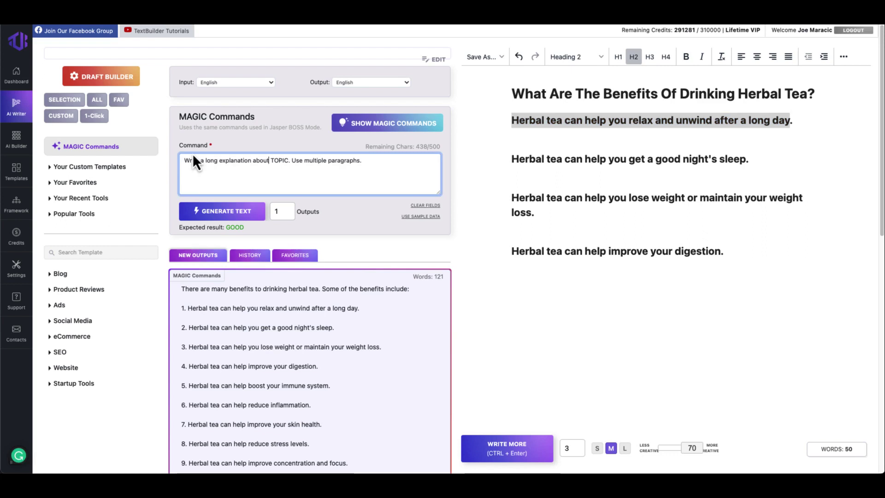
double_click(277, 160)
type("how")
key("ctrl+v")
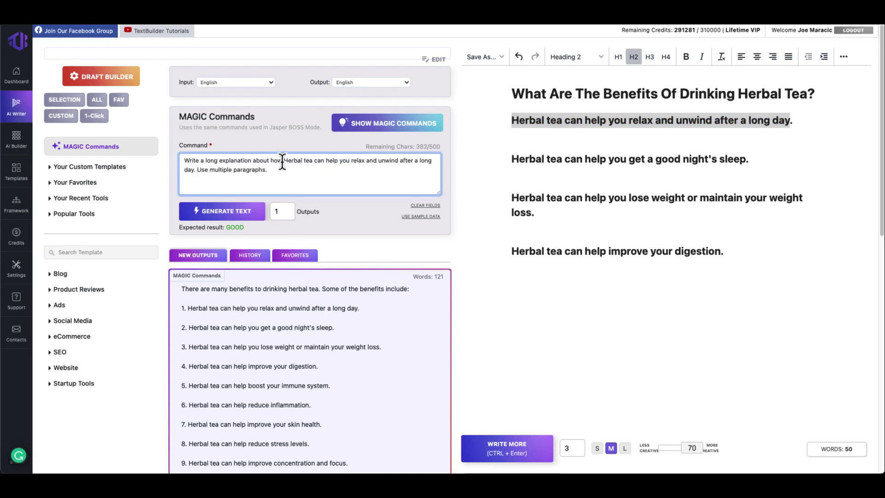
left_click(237, 216)
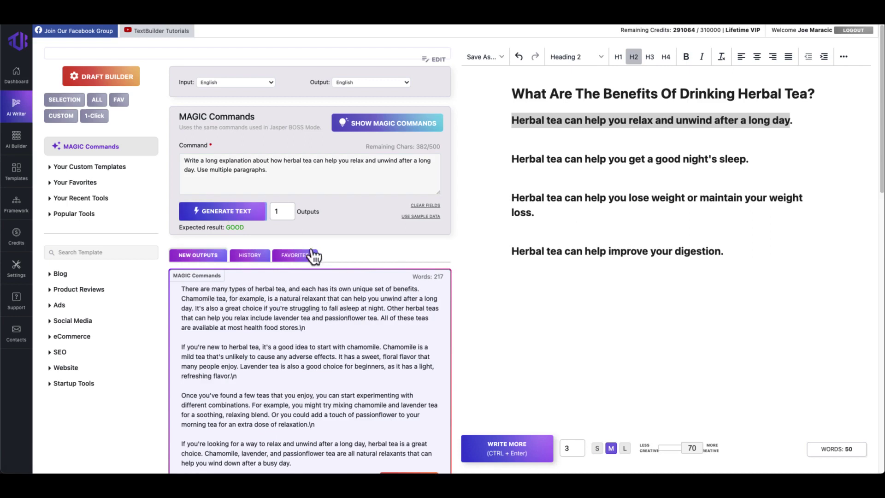
Regenerate the explanation and paste the relaxation text under the first subheading
left_click(256, 213)
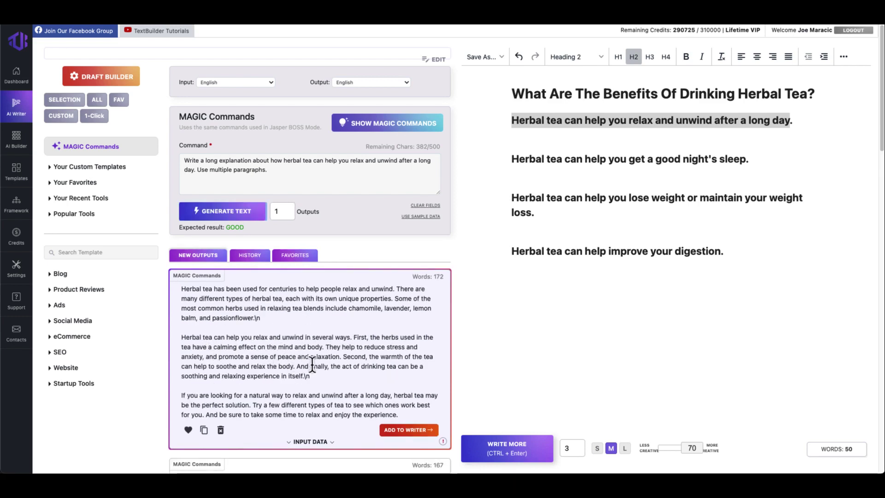
left_click(554, 139)
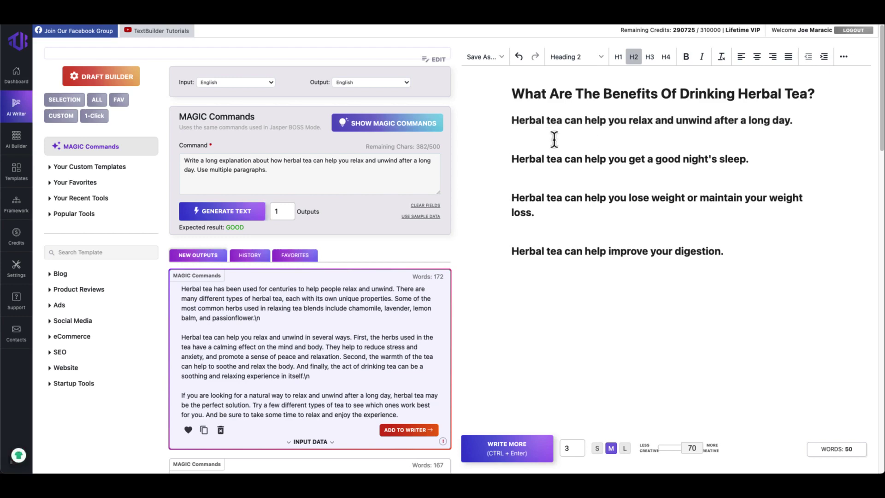
type("Herbal tea has been used for centuries to help people relax and unwind. There are many different types of herbal tea, each with its own unique properties. Some of the most common herbs used in relaxing tea blends include chamomile, lavender, lemon balm, and passionflower.\\n  Herbal tea can help you relax and unwind in several ways. First, the herbs used in the tea have a calming effect on the mind and body. They help to reduce stress and anxiety, and promote a sense of peace and relaxation. Second, the warmth of the tea can help to soothe and relax the body. And finally, the act of drinking tea can be a soothing and relaxing experience in itself.\\n  If you are looking for a natural way to relax and unwind after a long day, herbal tea may be the perfect solution. Try a few different types of tea to see which ones work best for you. And be sure to take some time to relax and enjoy the experience.")
Format the inserted explanation and the digestion line as normal paragraphs
left_click_drag(509, 122, 580, 282)
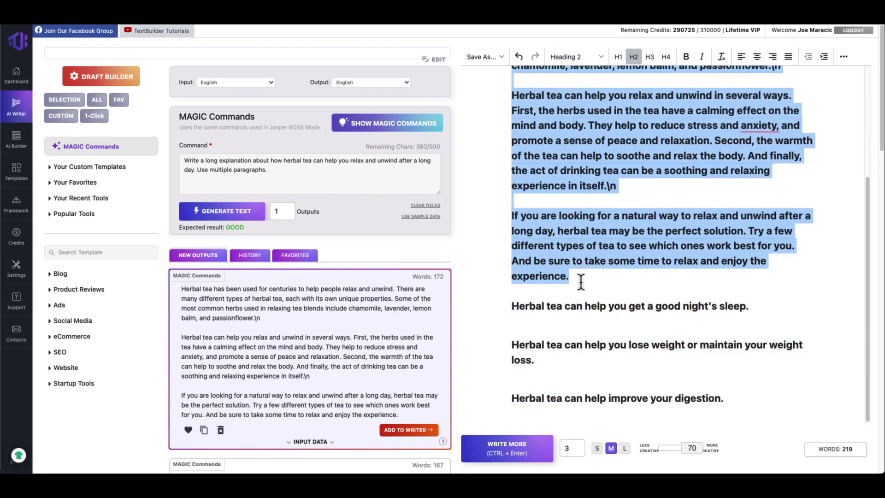
left_click(632, 57)
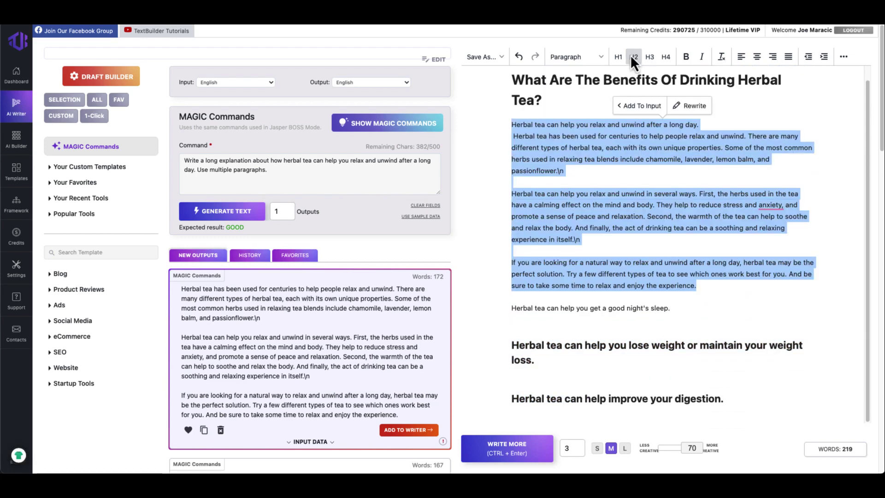
left_click_drag(723, 351, 522, 351)
key("ctrl+c")
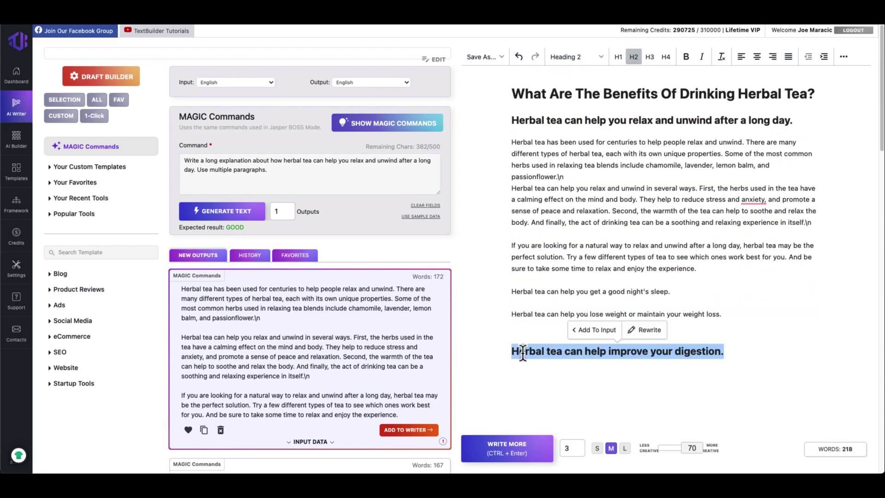
left_click(633, 57)
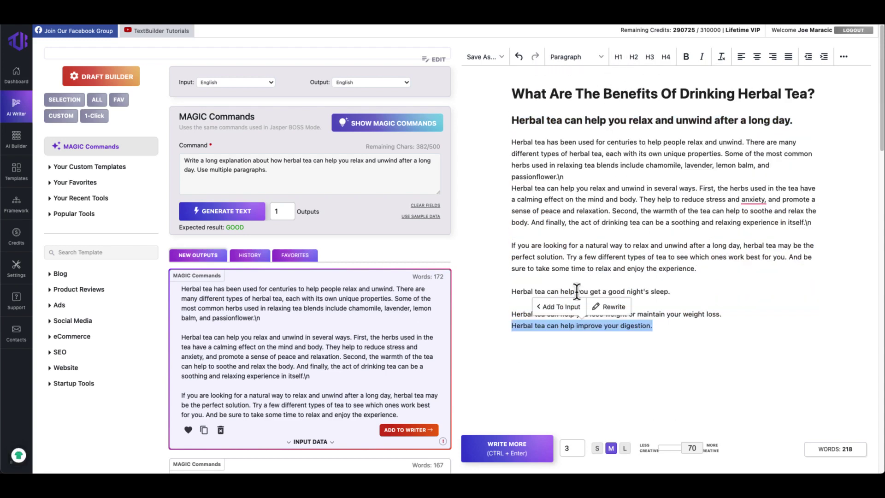
left_click(514, 312)
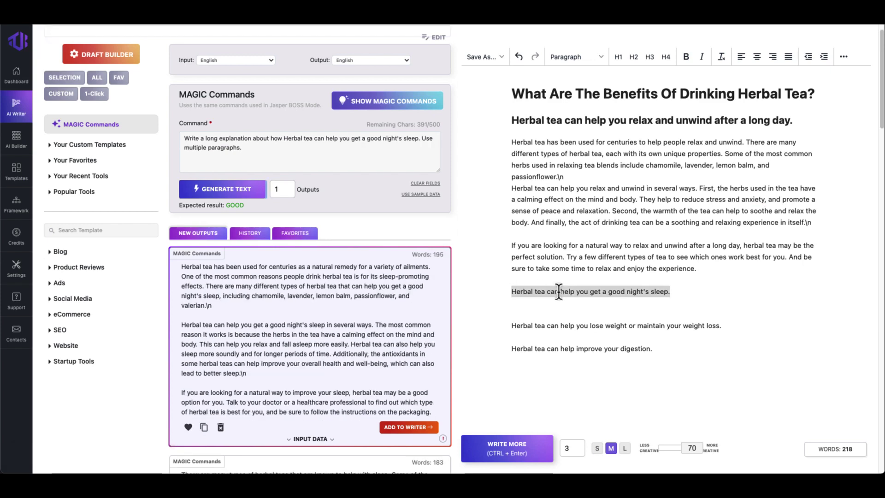
Delete the good night's sleep line from the draft and tidy the spacing
triple_click(514, 293)
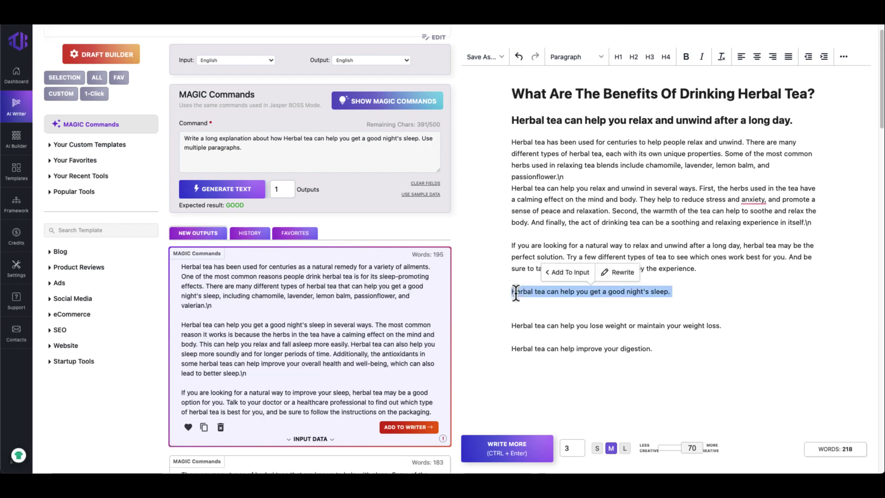
key("BackSpace")
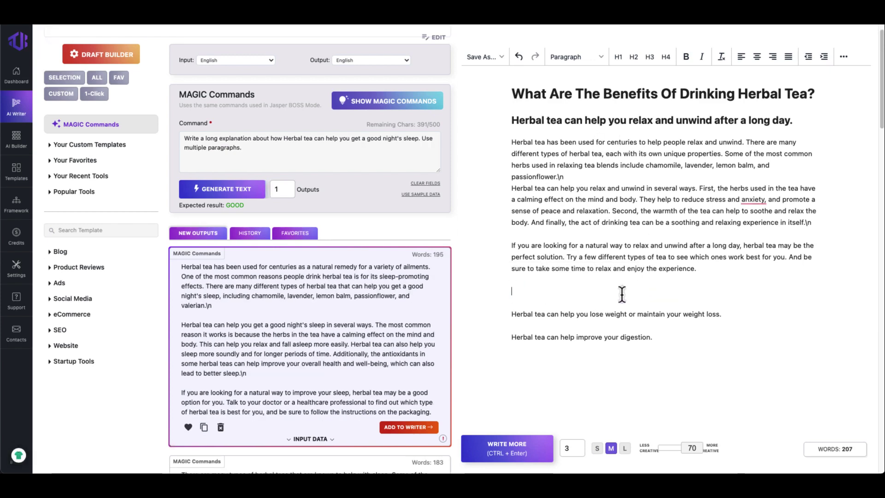
key("BackSpace")
left_click(726, 302)
key("Return")
key("Return")
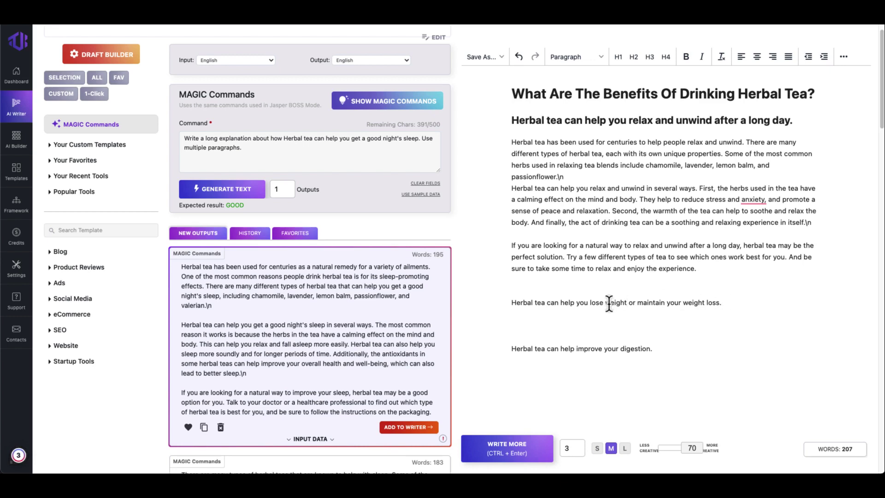
Put the weight-loss line into the 'Write about how' command and generate text
triple_click(613, 302)
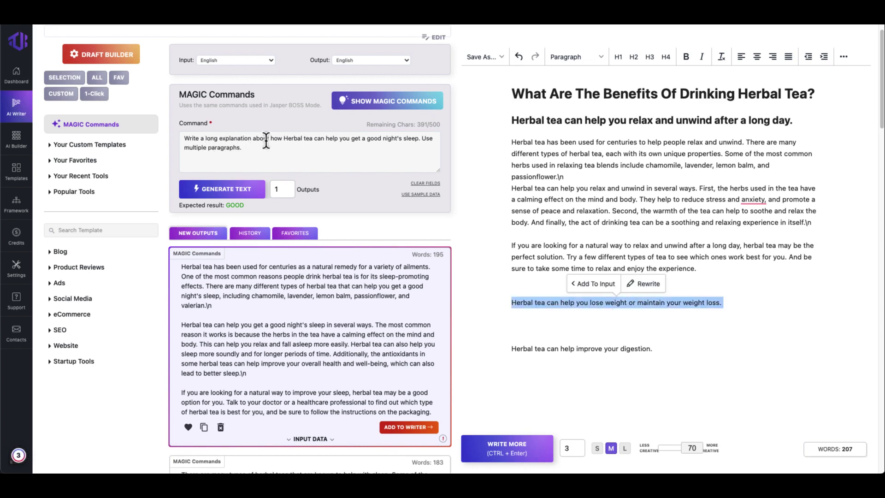
left_click_drag(284, 139, 283, 155)
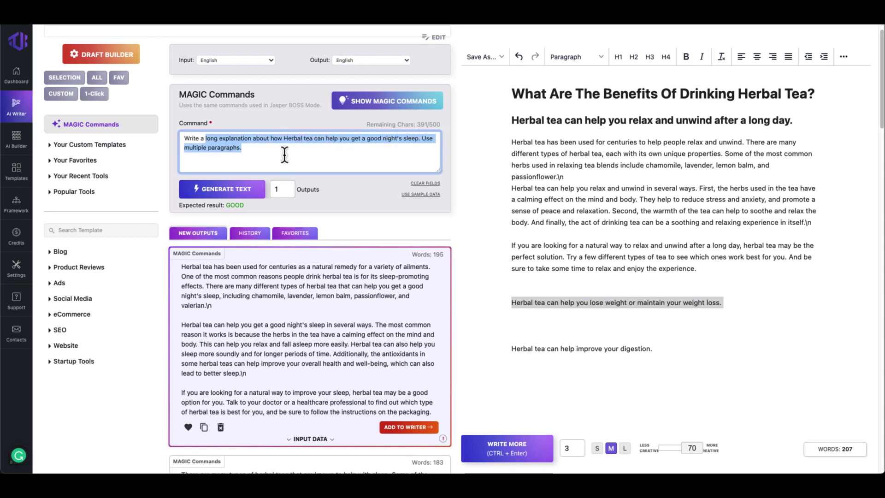
type("bout")
type("Herbal tea can help you lose weight or maintain your weight loss.")
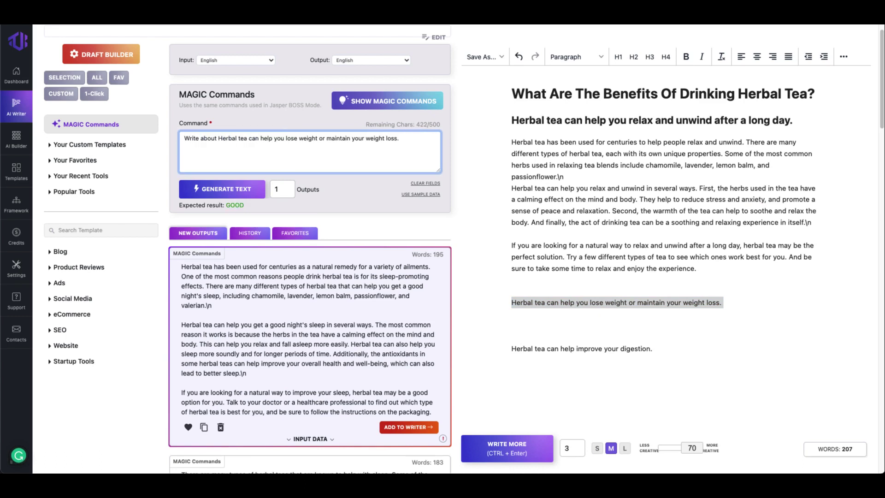
left_click(217, 139)
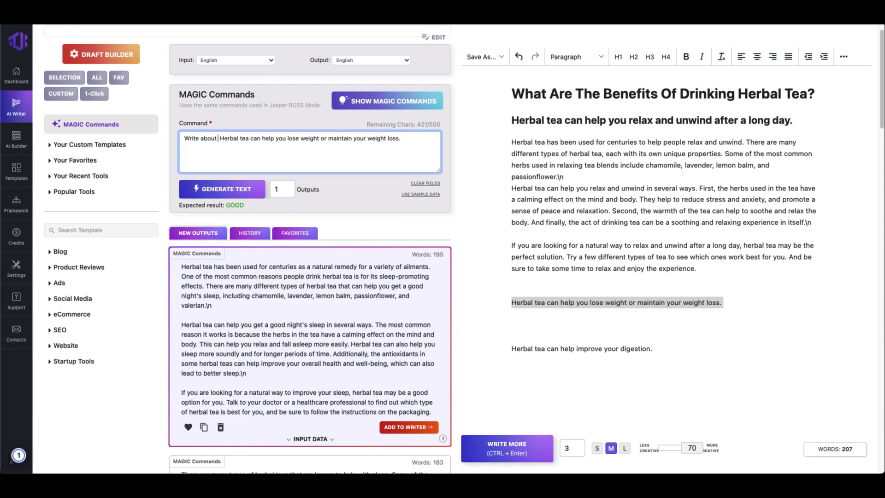
type("how")
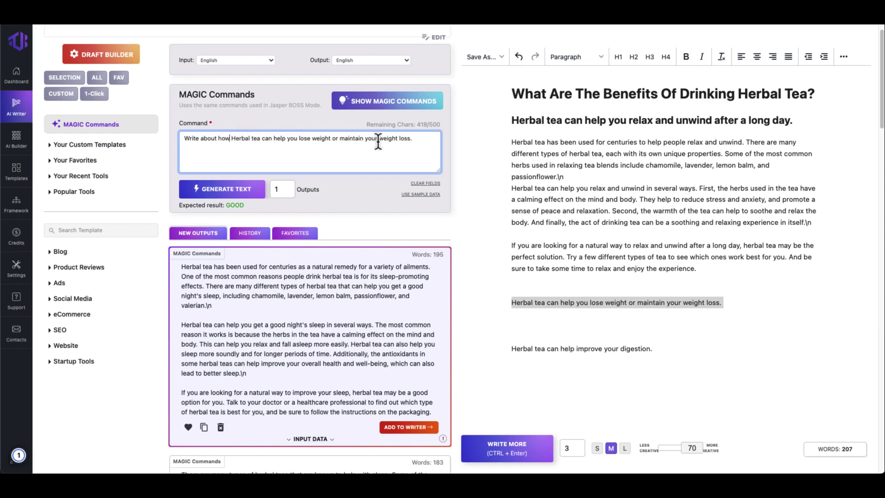
left_click(411, 140)
left_click(242, 190)
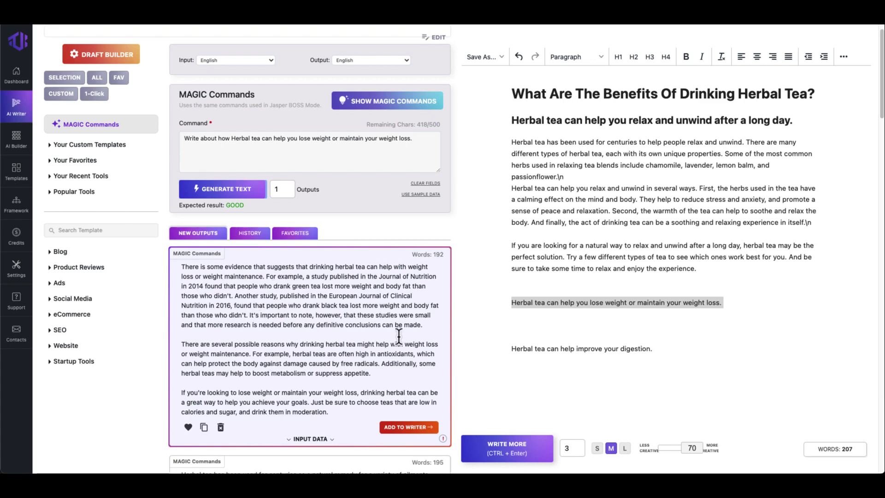
Add the weight-loss output to the draft under a Heading 2 weight-loss line
left_click(753, 299)
key("Return")
left_click(408, 427)
scroll(562, 232, "up", 3)
scroll(662, 319, "down", 1)
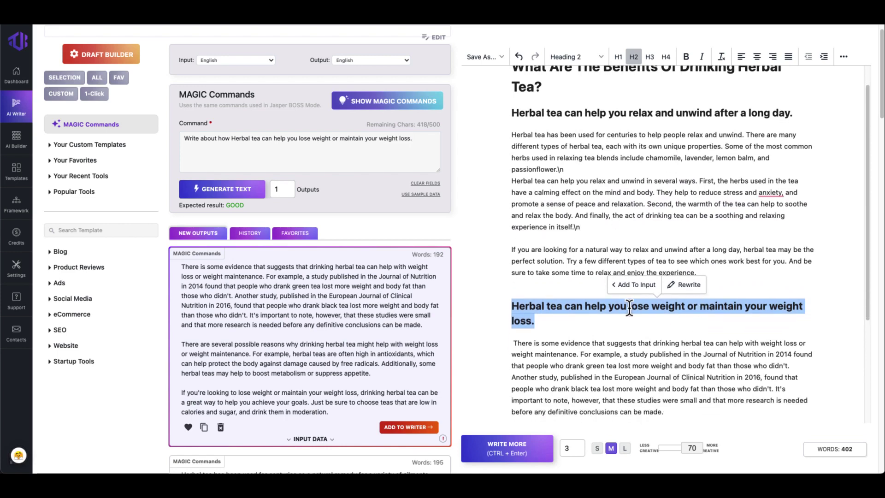
scroll(608, 291, "down", 3)
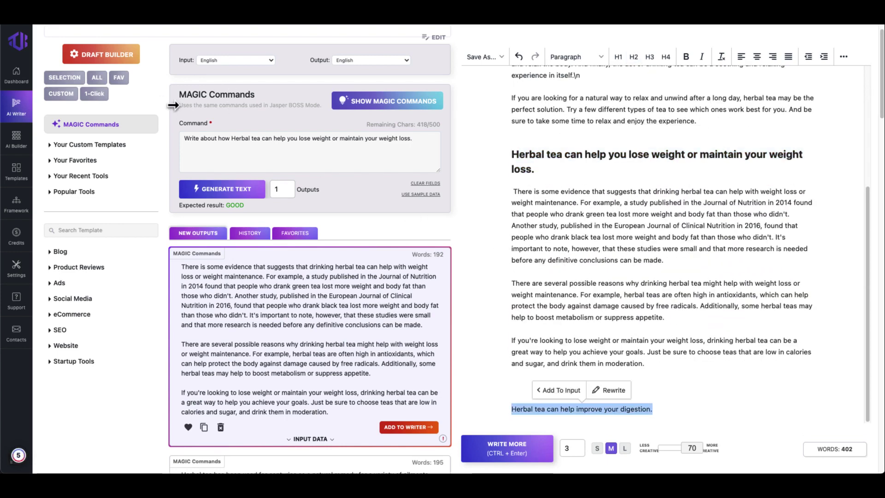
Replace the command with the digestion line and generate a detailed explanation
left_click(219, 140)
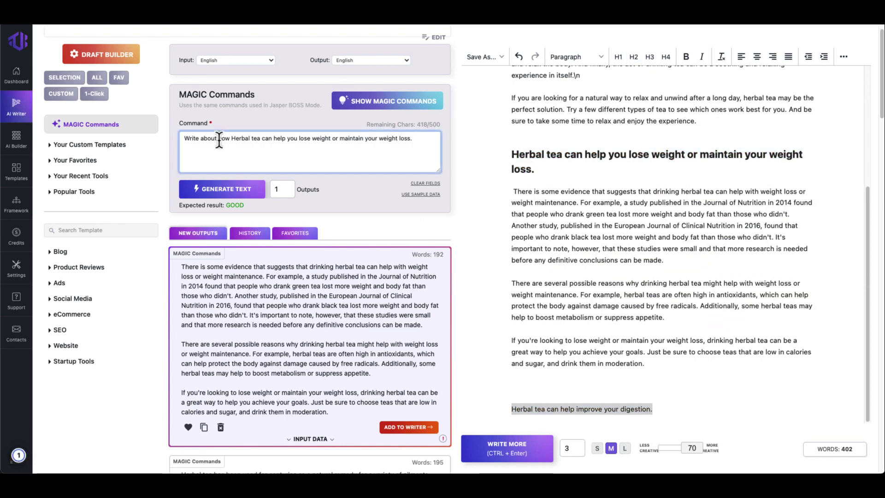
triple_click(185, 138)
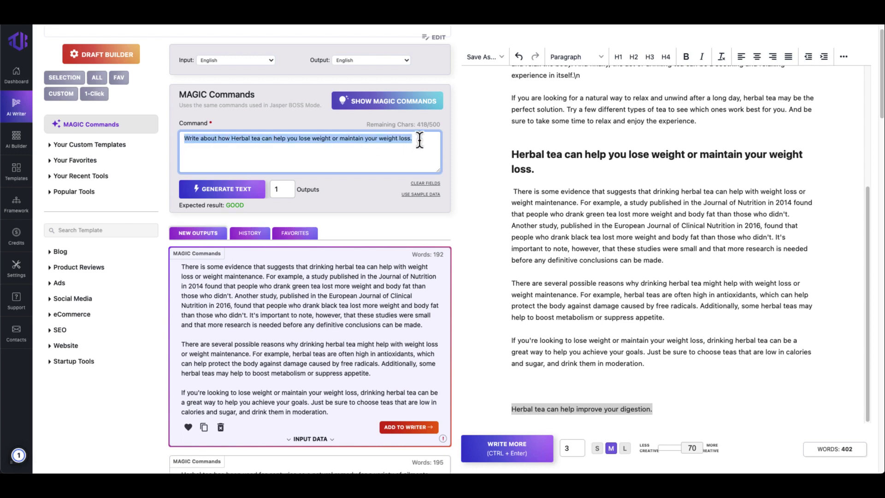
type("Explain in detail")
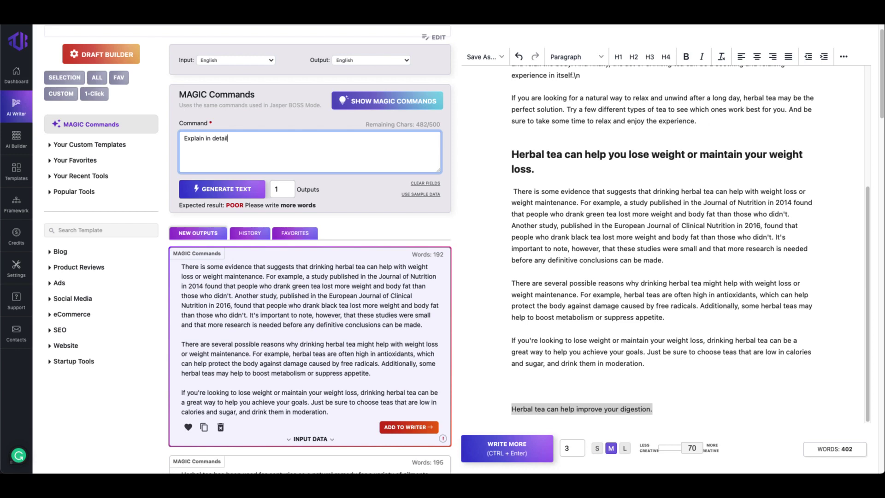
type(" how")
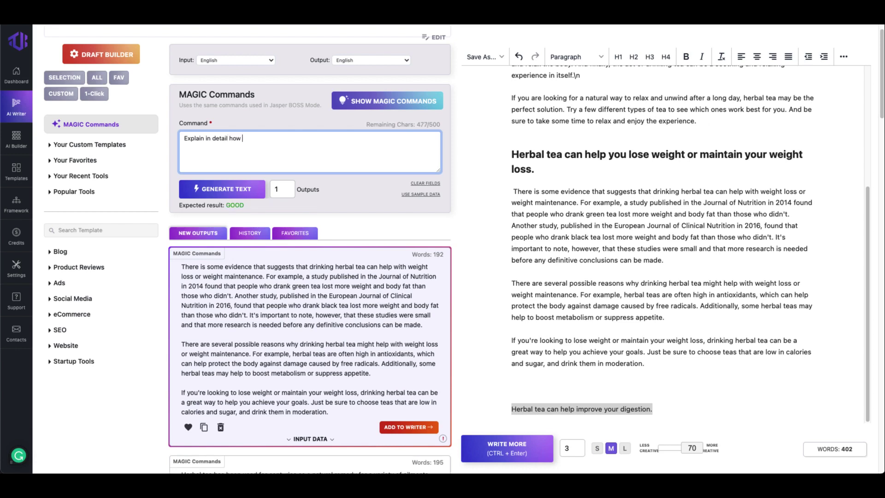
key("ctrl+v")
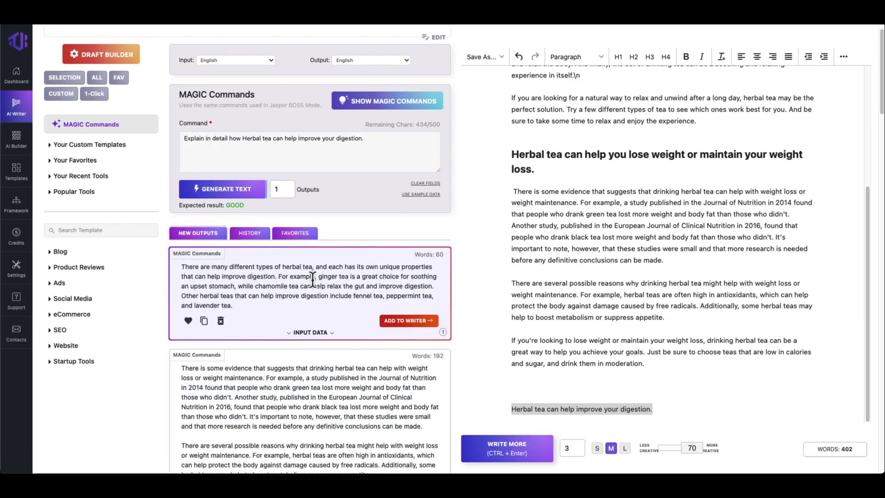
left_click(249, 191)
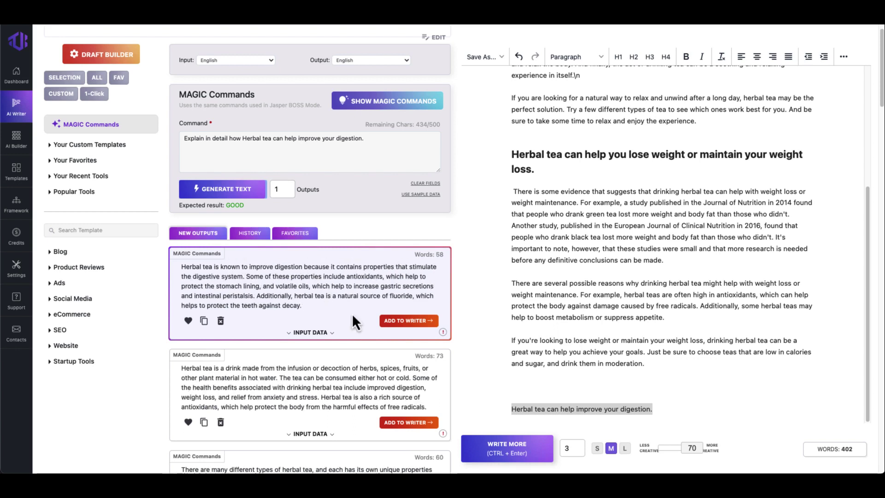
Add the 58-word digestion output and make the digestion line a Heading 2
left_click(666, 414)
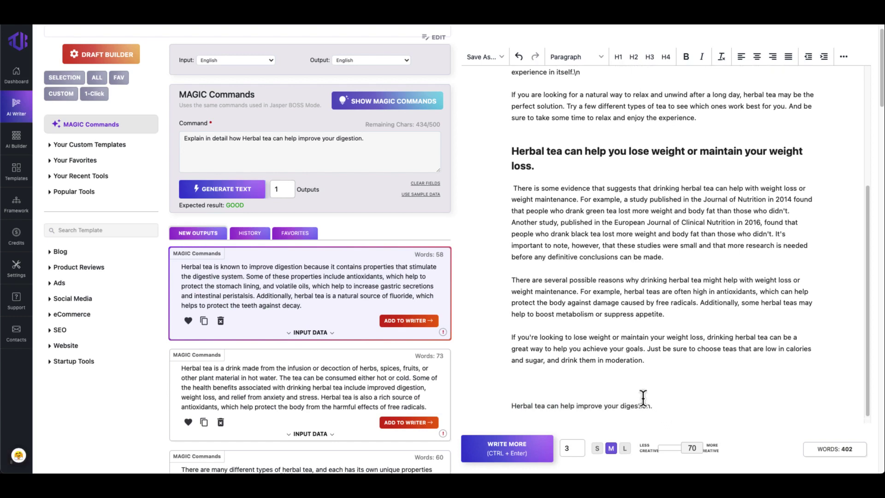
left_click(414, 324)
triple_click(546, 349)
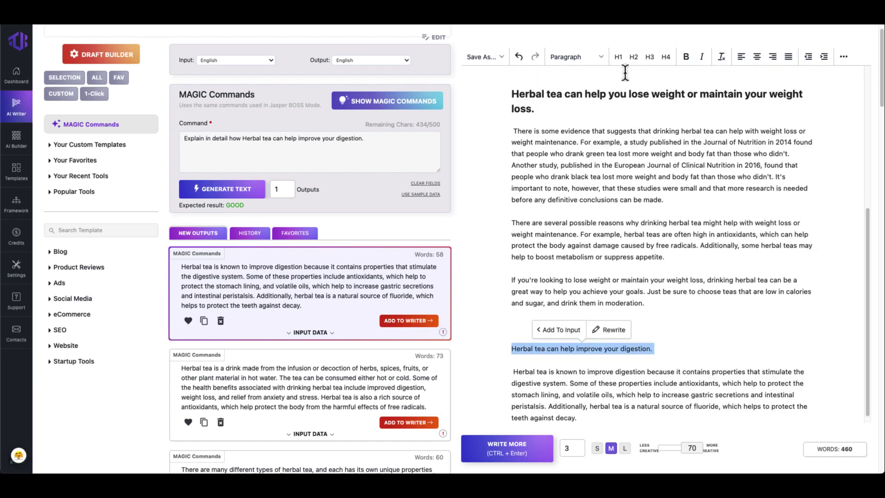
left_click(634, 56)
left_click(665, 259)
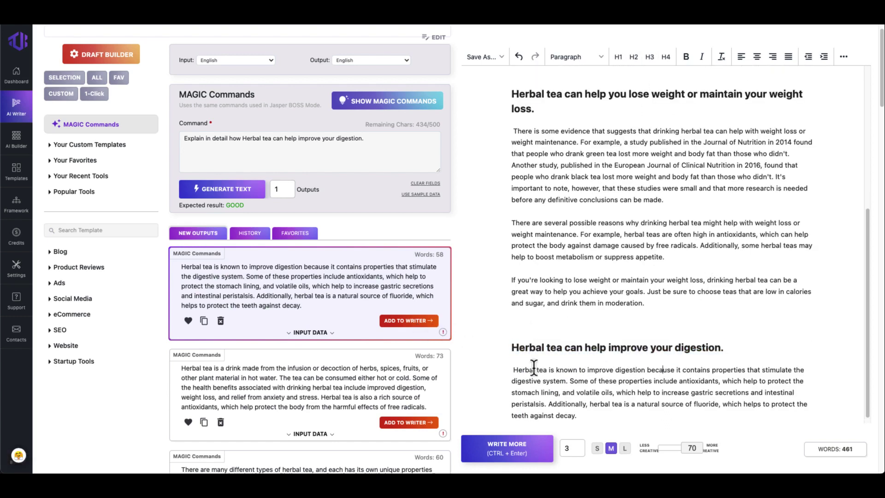
scroll(538, 226, "up", 5)
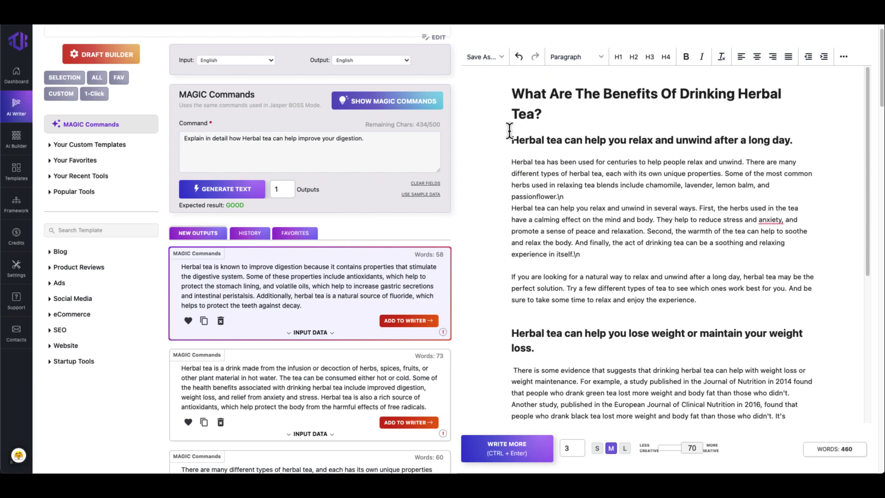
Add a blank line under the title and insert a generated 42-word herbal tea introduction
left_click(512, 139)
key("Return")
triple_click(204, 138)
type("Write an introduct")
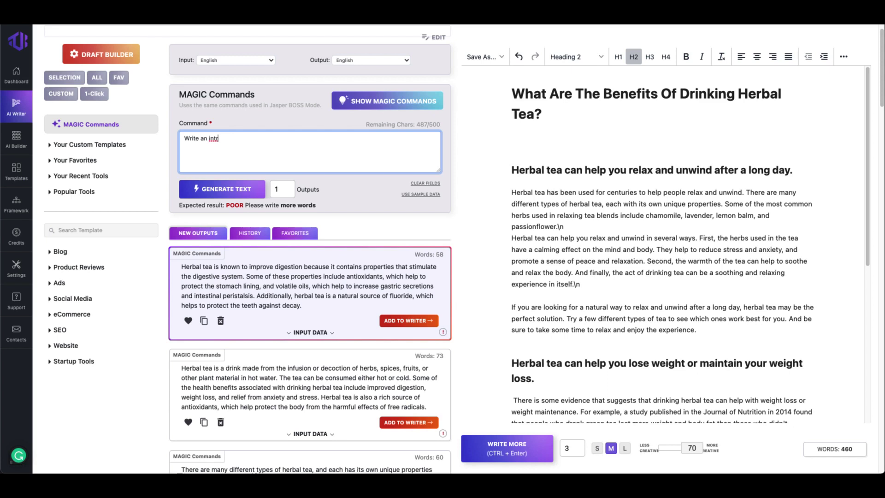
type("ion paragraph about What Are The Benefits Of Drinking Herbal Tea?")
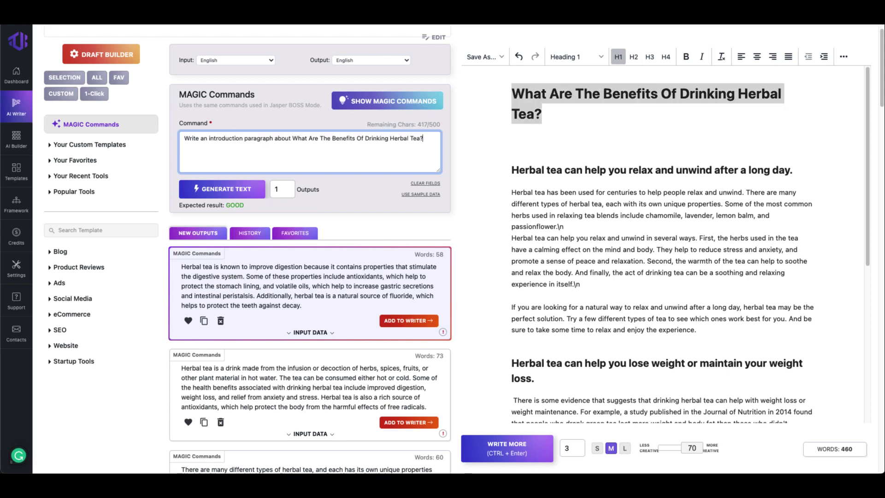
left_click(262, 189)
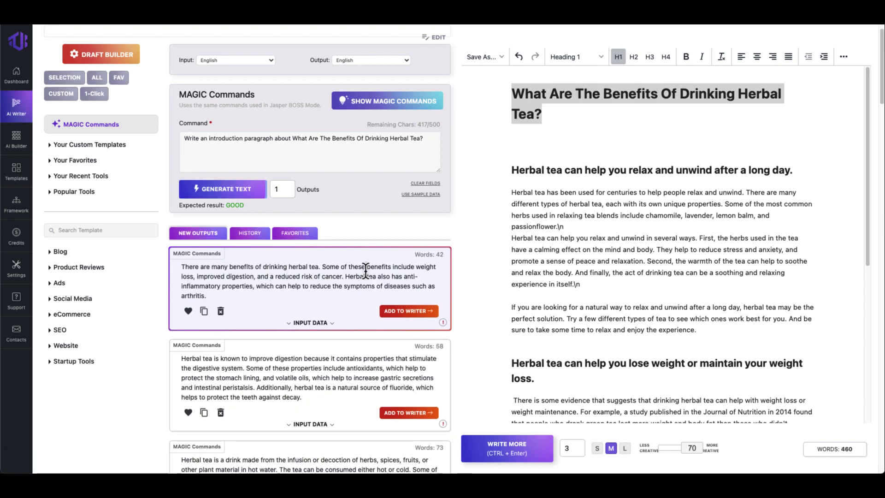
left_click(516, 149)
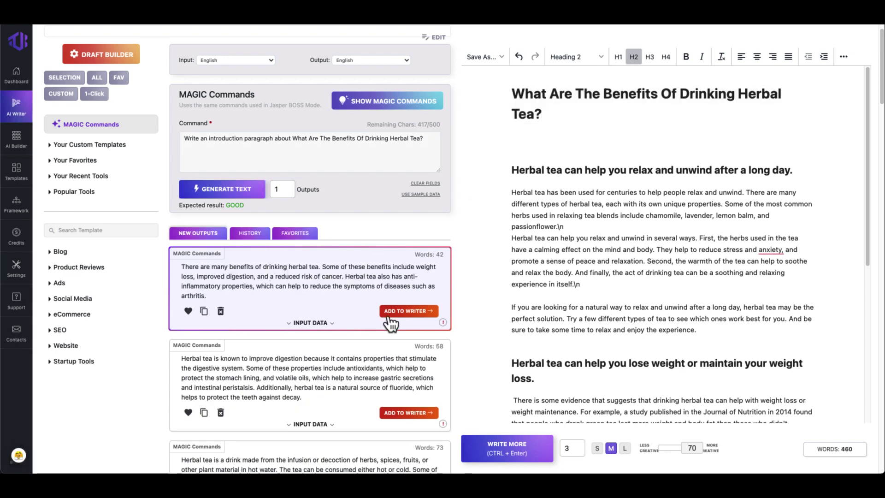
left_click(408, 312)
left_click(519, 141)
scroll(613, 187, "down", 5)
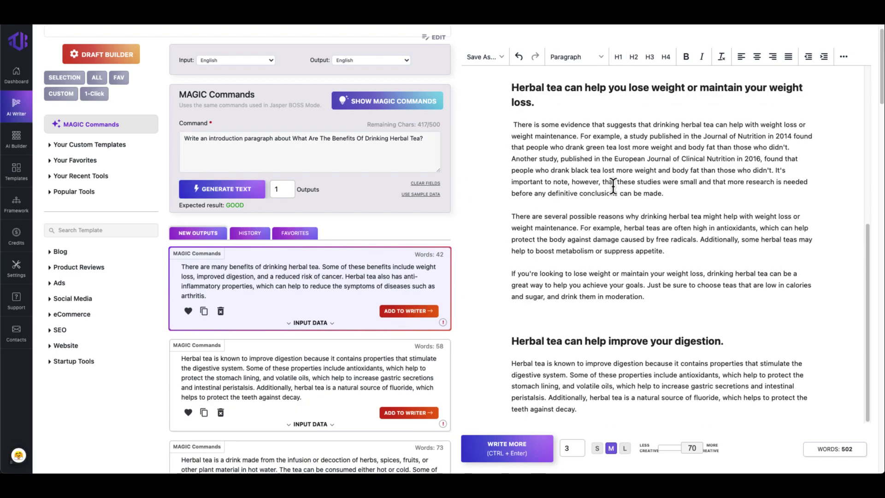
Generate a 60-word conclusion paragraph and make 'Conclusion' a level-3 heading
double_click(241, 139)
key("BackSpace")
type("conclusion")
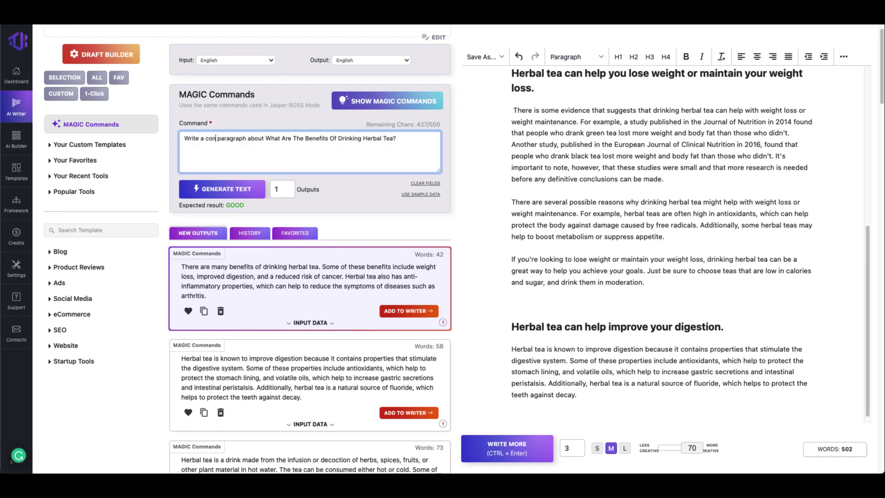
left_click(223, 188)
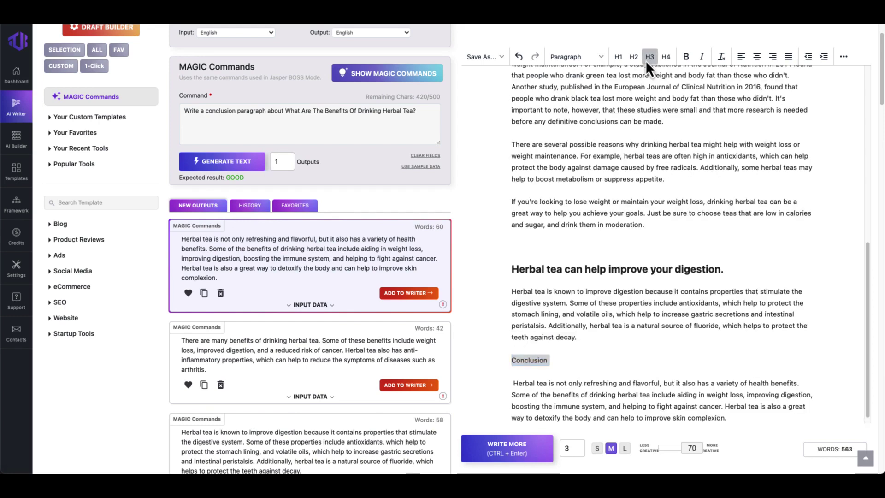
left_click(697, 328)
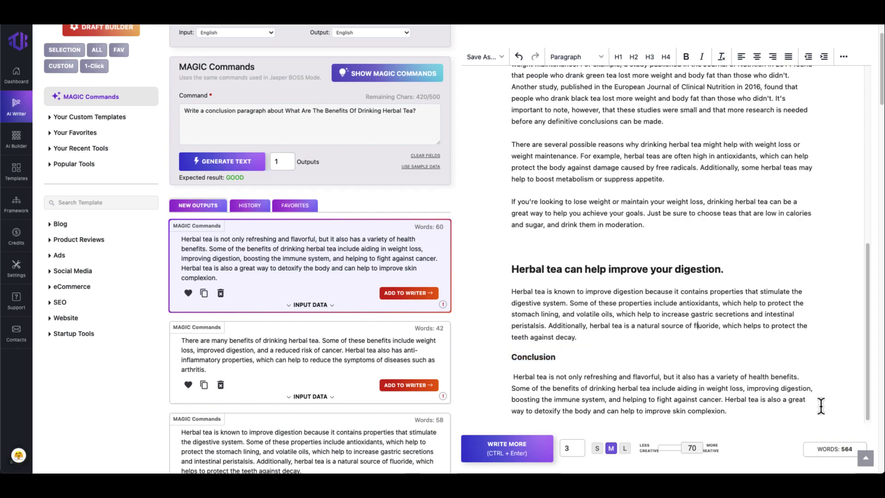
scroll(657, 237, "down", 3)
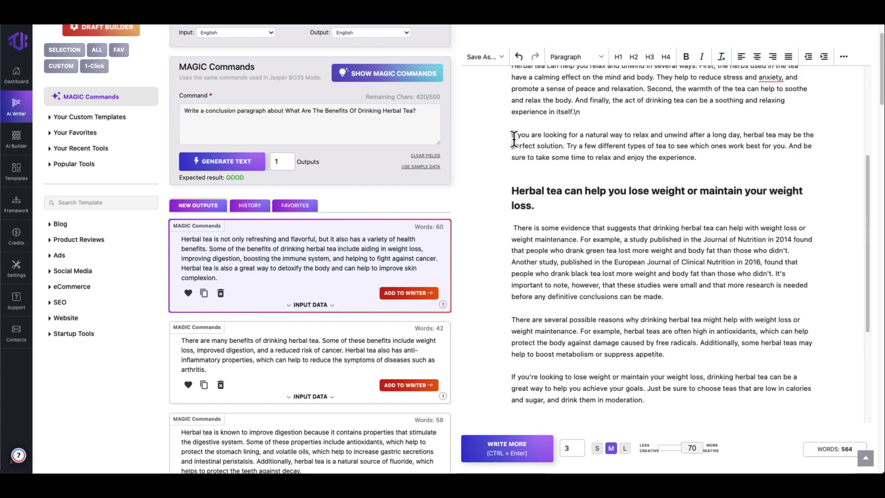
Set creativity to 90 and have the AI continue from the relaxation paragraph
mouse_move(511, 135)
left_mouse_down()
mouse_move(695, 158)
mouse_move(509, 135)
left_mouse_up()
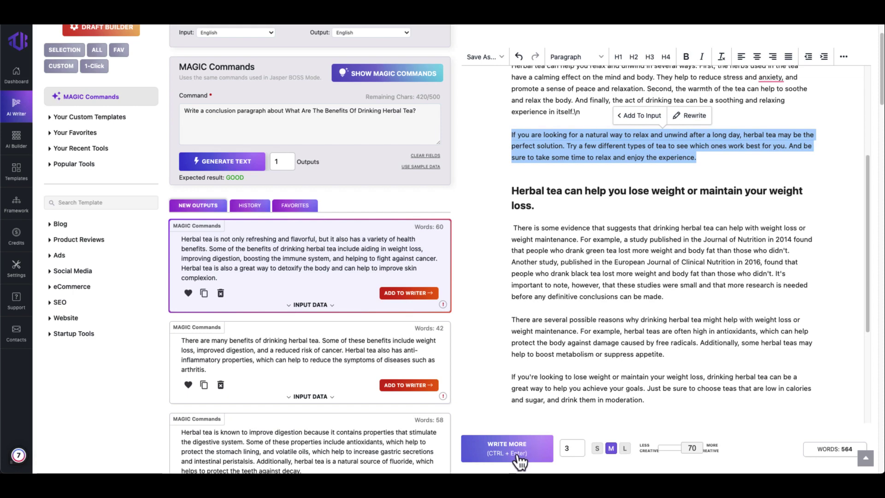
double_click(691, 448)
type("90")
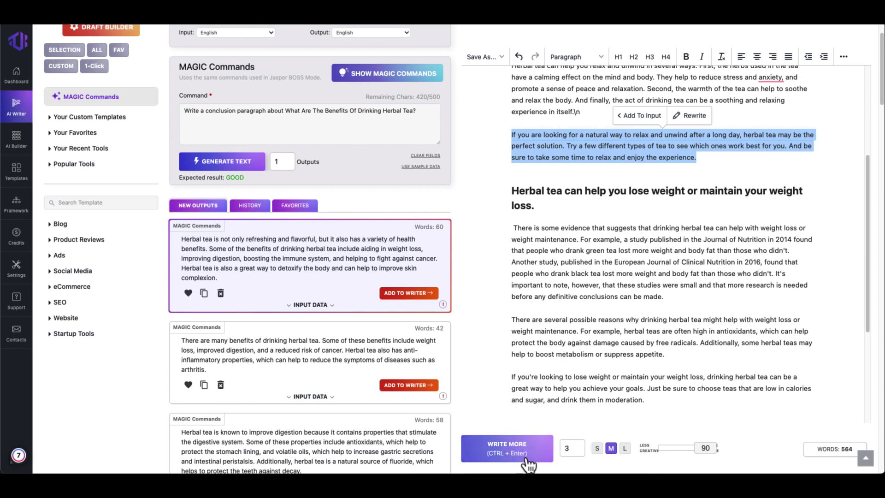
left_click(693, 296)
scroll(693, 295, "up", 5)
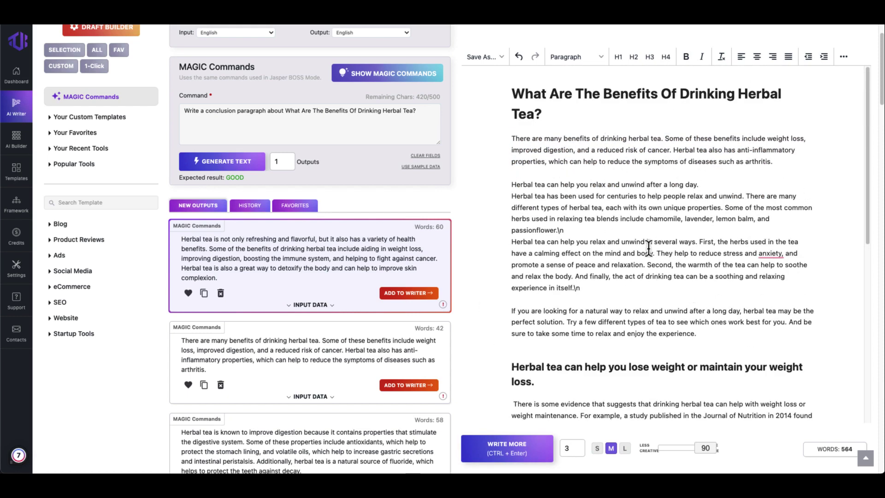
Add a blank line after 'passionflower.' and generate an article on herbal tea benefits
left_click(563, 233)
key("Return")
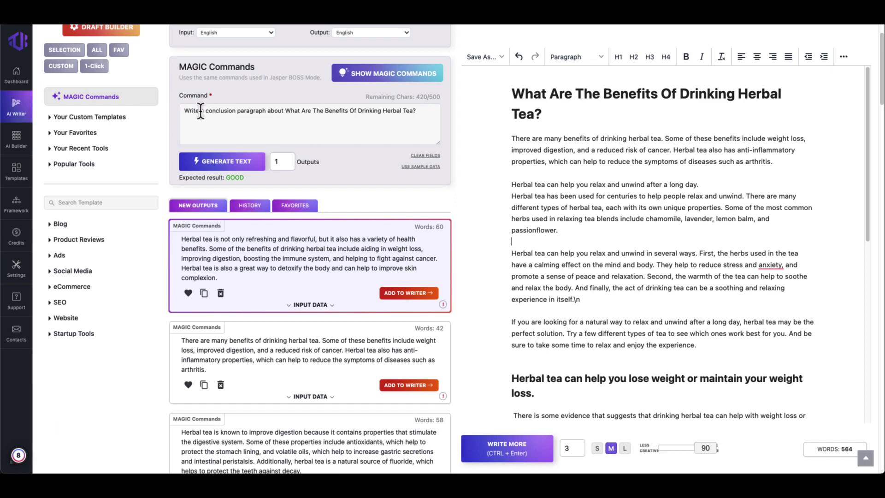
left_click_drag(201, 111, 417, 116)
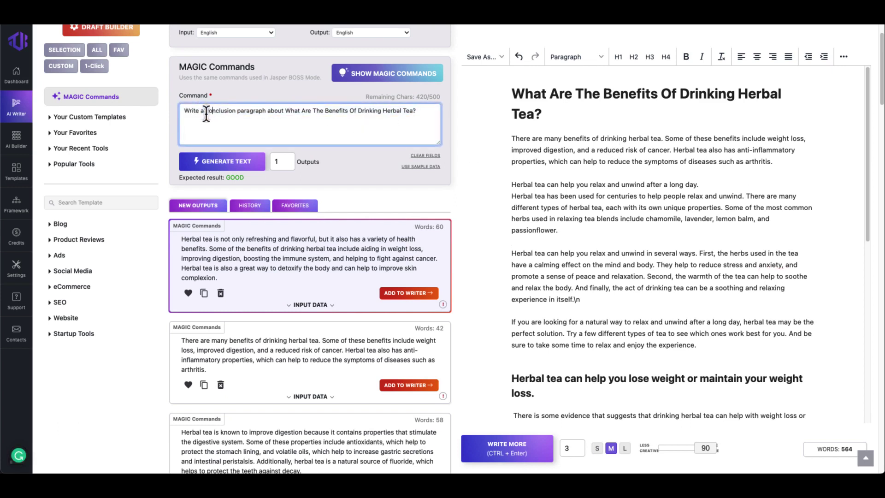
left_click_drag(204, 111, 283, 111)
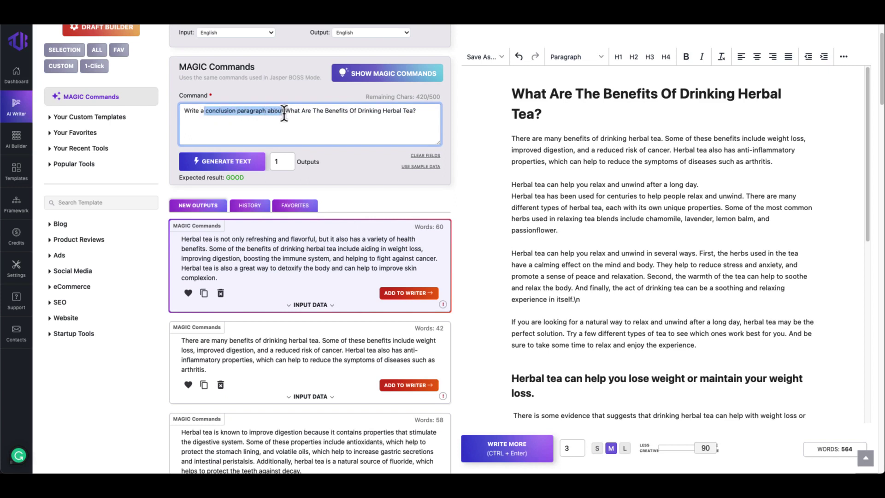
type("n article about")
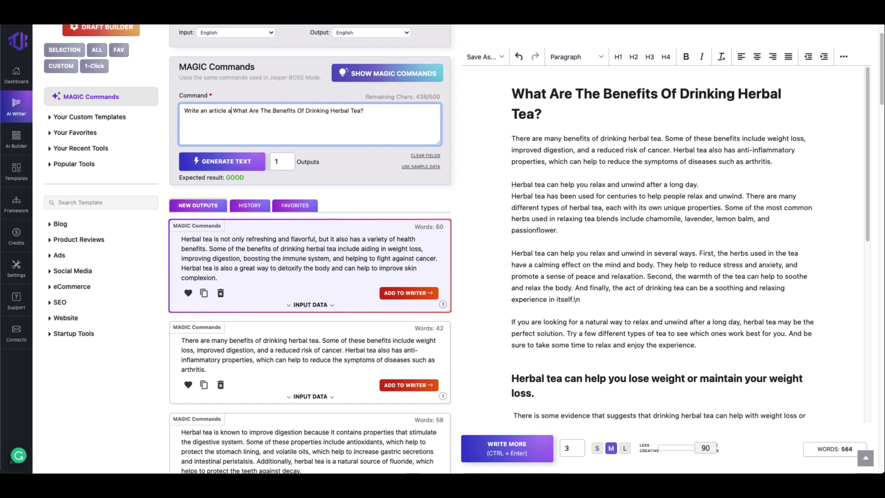
left_click(199, 162)
scroll(342, 297, "down", 1)
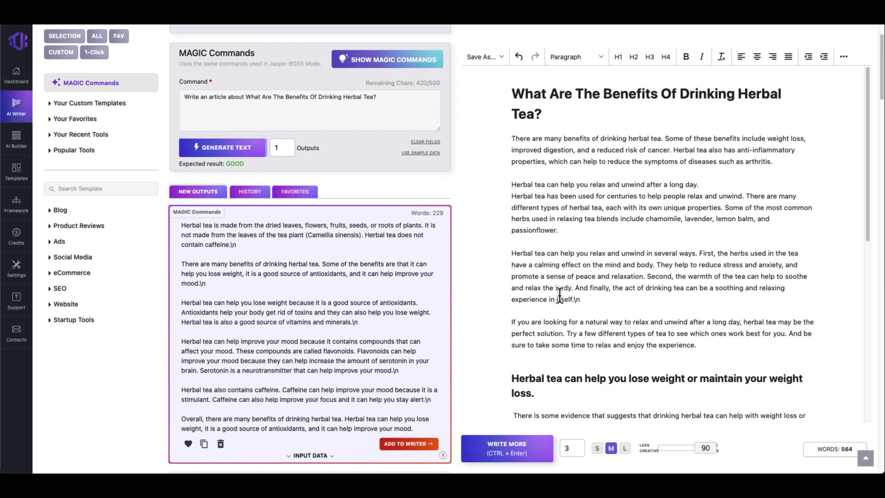
scroll(542, 291, "down", 2)
left_click_drag(536, 287, 514, 273)
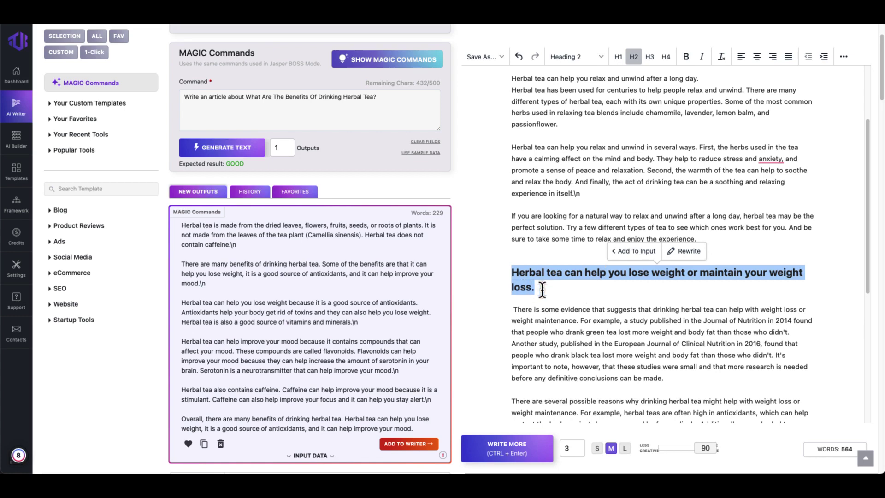
scroll(592, 290, "down", 1)
scroll(593, 291, "down", 4)
scroll(588, 300, "down", 1)
scroll(588, 301, "down", 1)
scroll(588, 300, "up", 10)
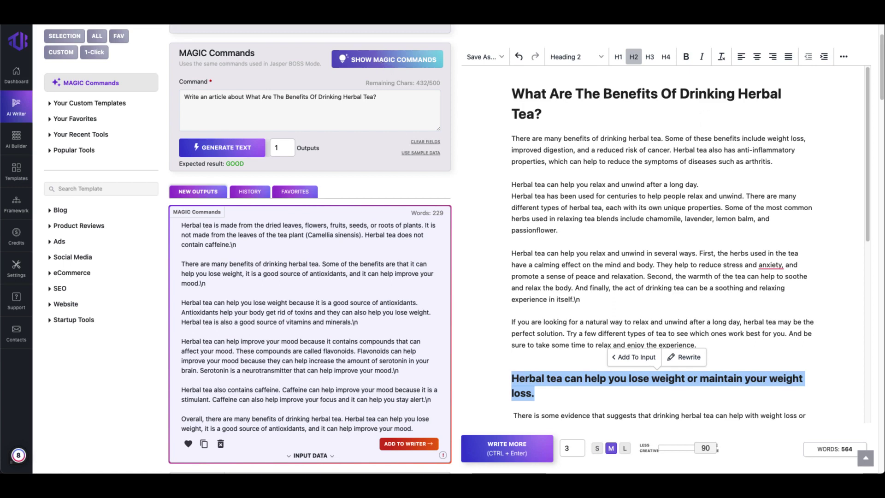
Generate a 32-word list of teas from 'Give me a long list of herbal teas'
triple_click(220, 97)
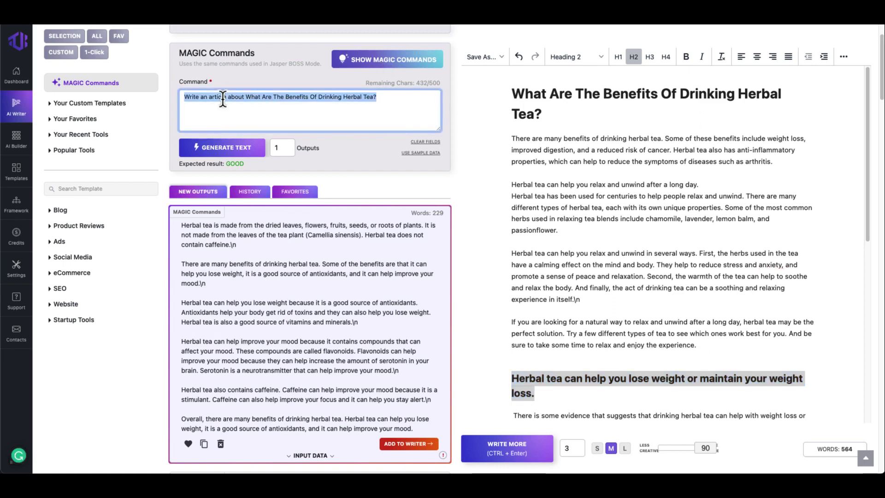
type("G")
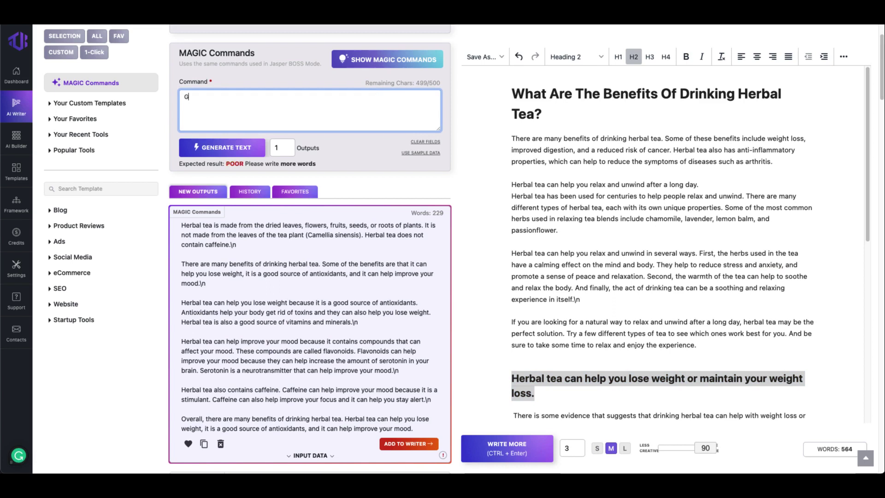
type("ive me a long li")
type("st of herbal teas")
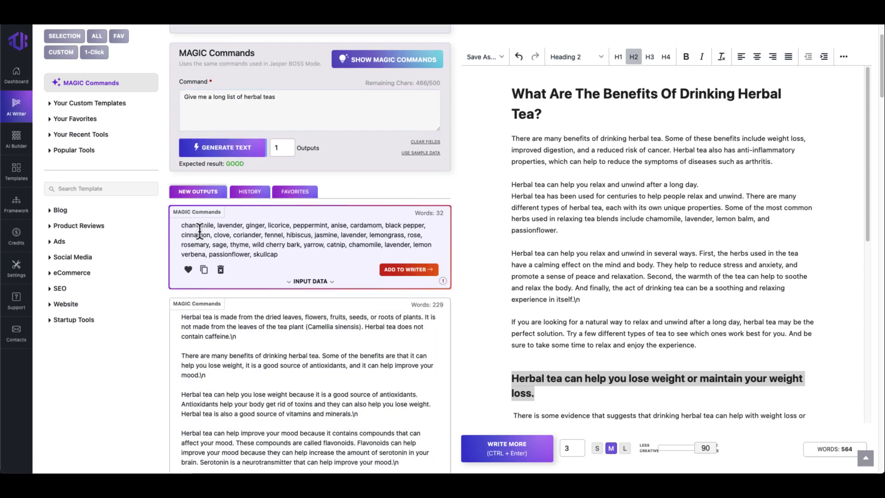
left_click_drag(182, 225, 233, 237)
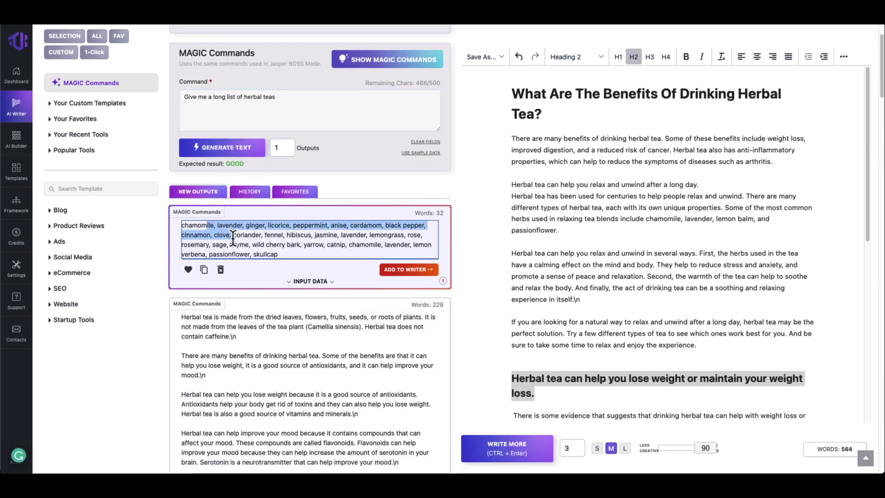
left_click(259, 98)
key("ctrl+a")
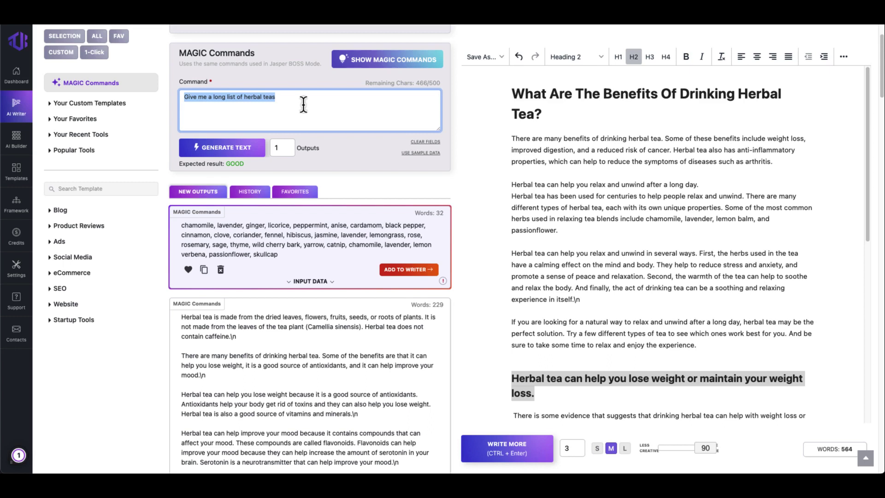
type("Whos")
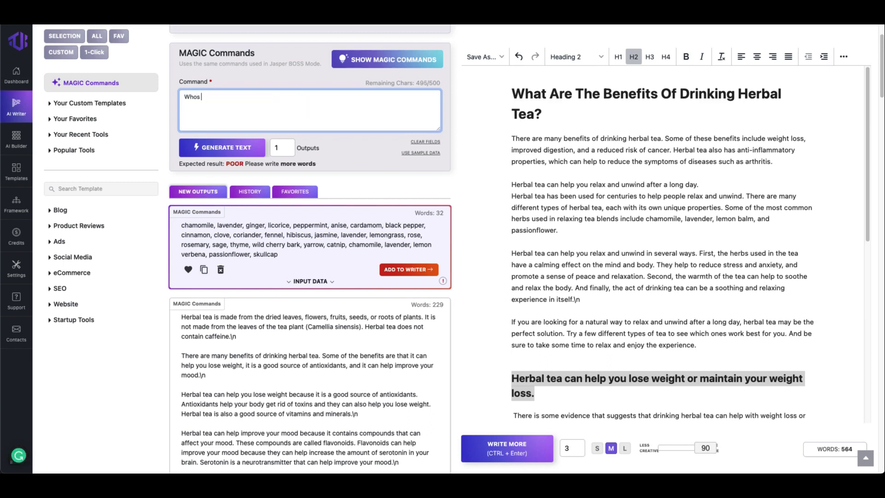
Fix the typo in 'Who is Maxburst, Inc' and generate a company description
key("BackSpace")
type("burst")
type("rst, Inc")
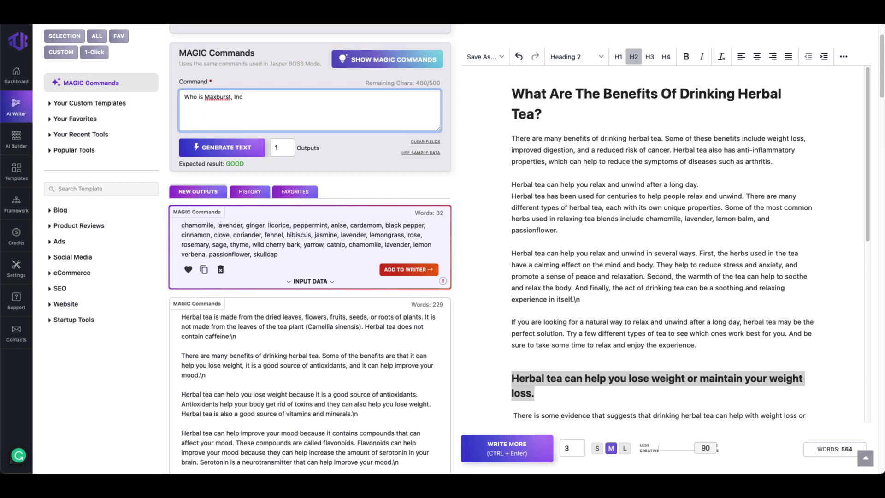
left_click(228, 148)
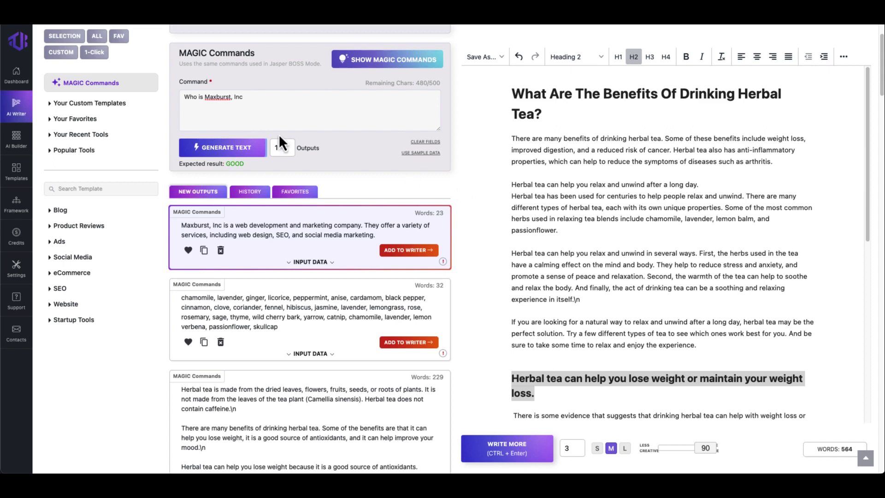
Change the command to 'Write a mission statement for Maxburst, Inc' and run it
left_click_drag(203, 97, 178, 101)
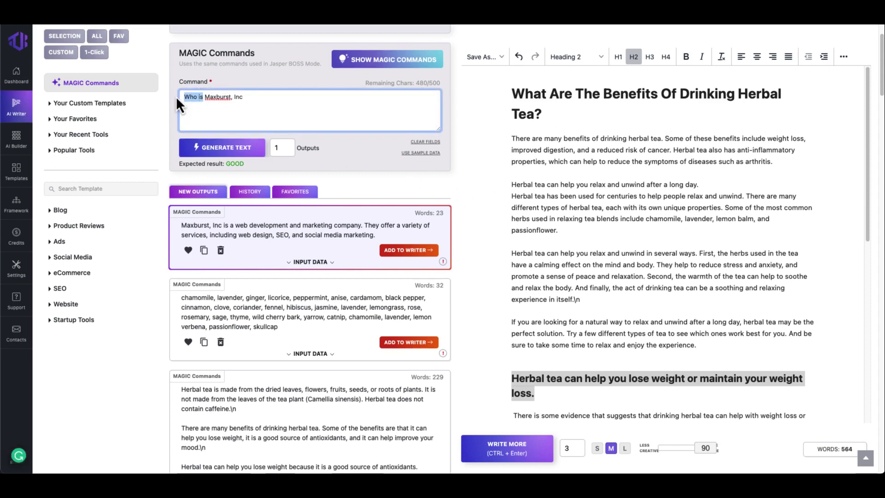
type("Write")
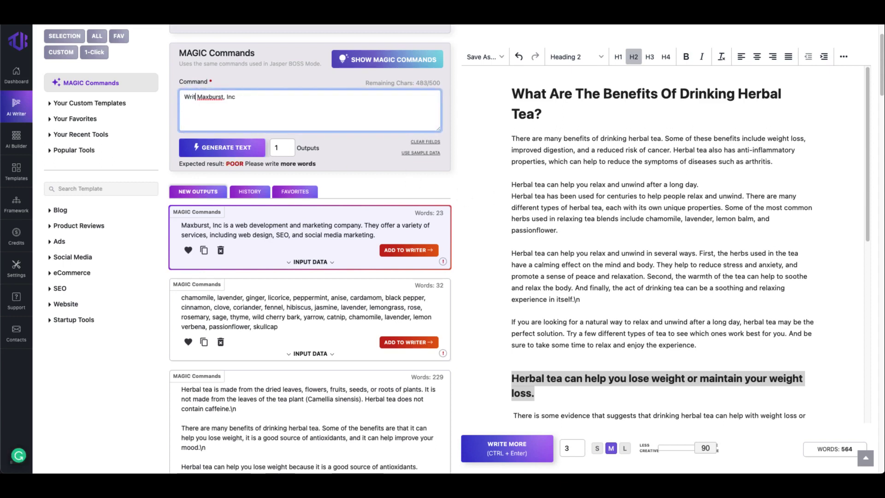
type(" a mission statement for")
key("ctrl+Return")
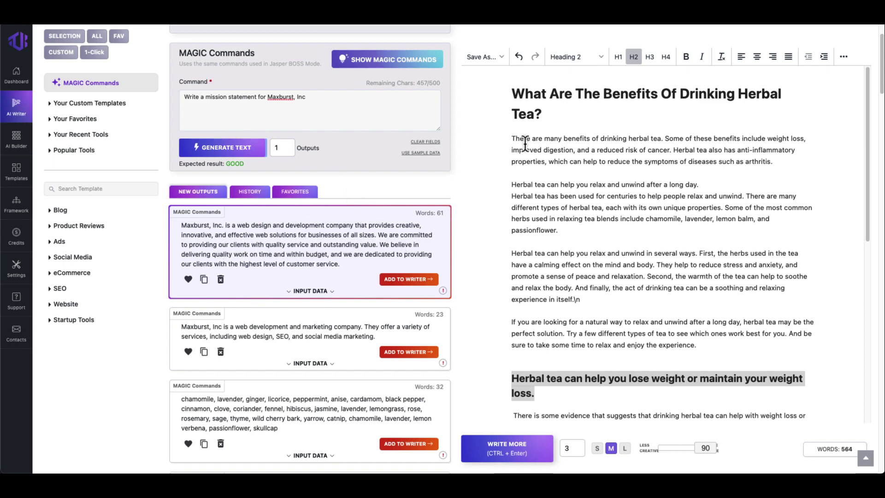
Replace the command with 'Write an engaging Facebook post about SEO.' and generate it
triple_click(237, 97)
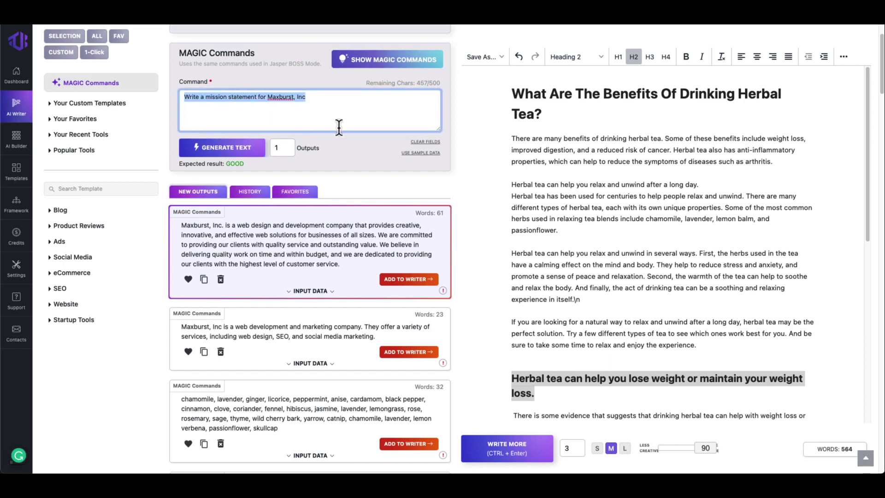
type("Wr")
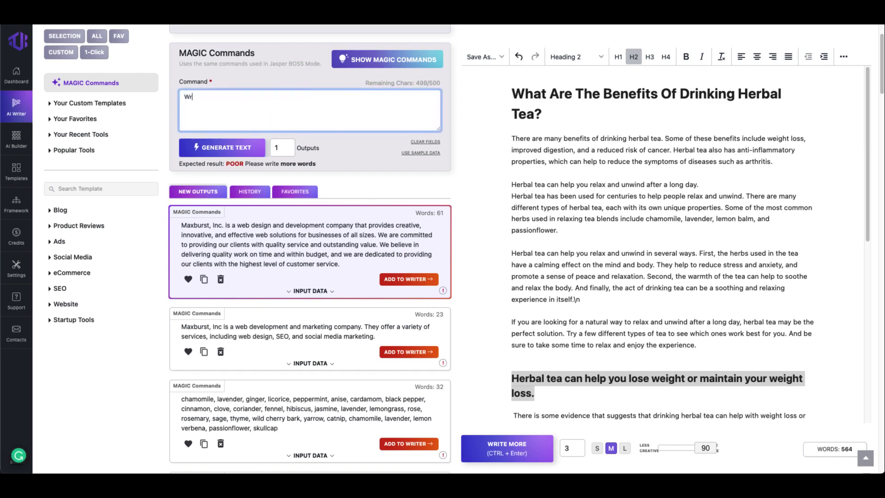
type("ite an engaging Facebook post about SEO")
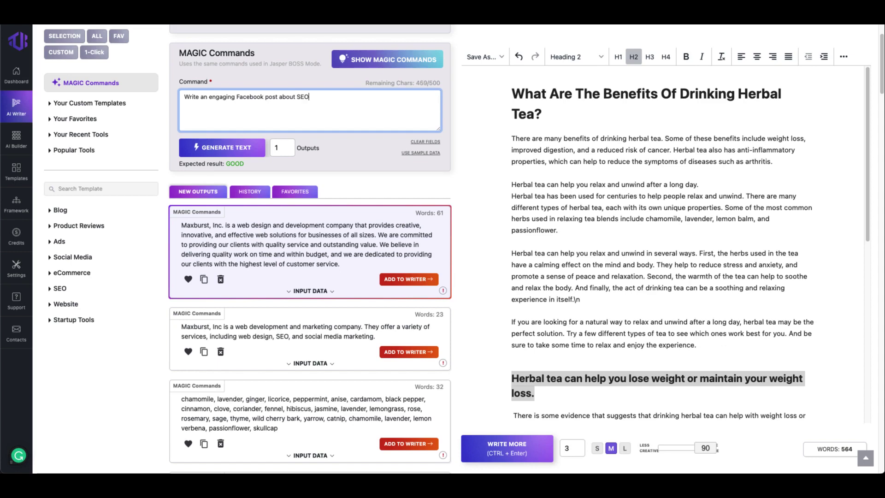
type(".")
left_click(199, 149)
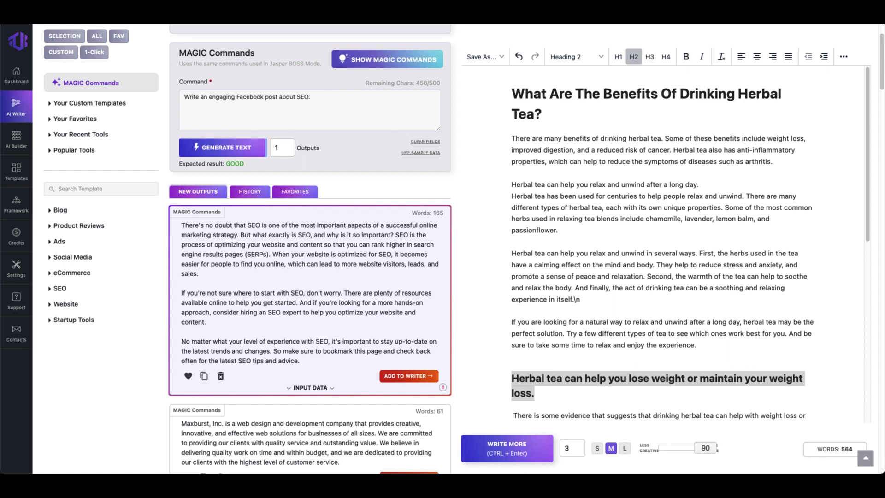
Replace the SEO command with 'Write a story about a penguin living in California.', generate two stories, and select the newest
triple_click(270, 97)
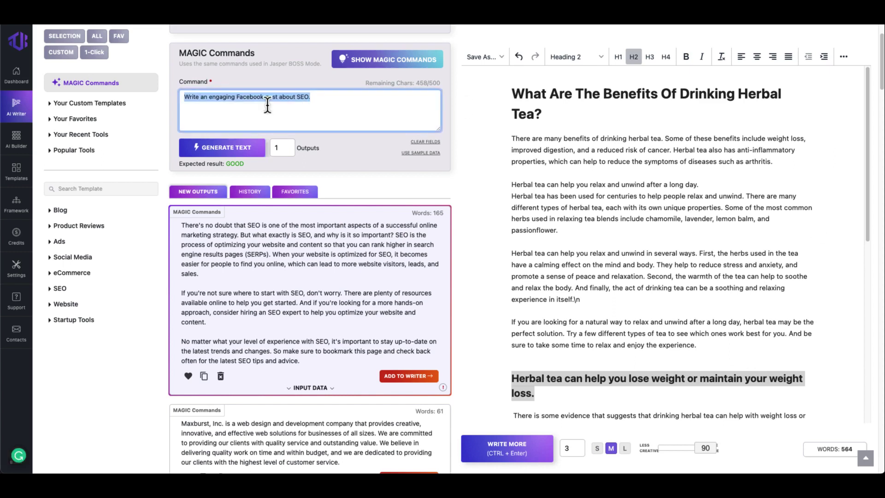
type("Write")
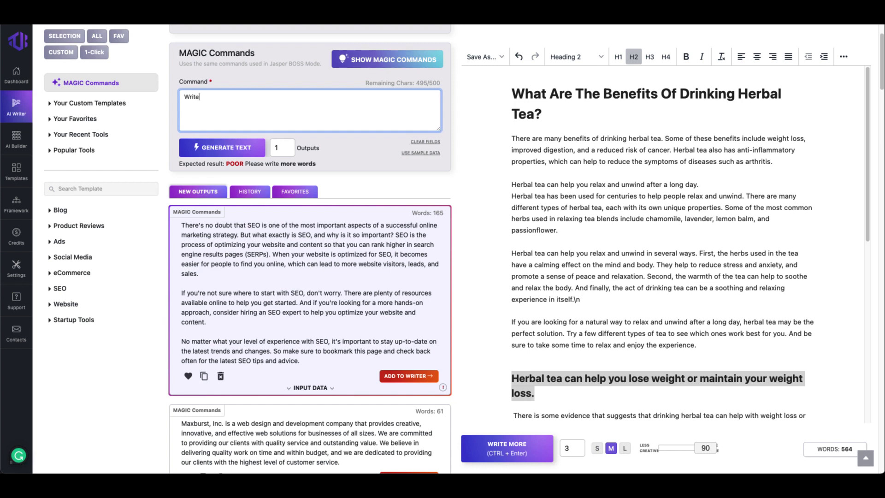
type(" a story ab")
type("out")
type(" a penguin liv")
type("ing in California.")
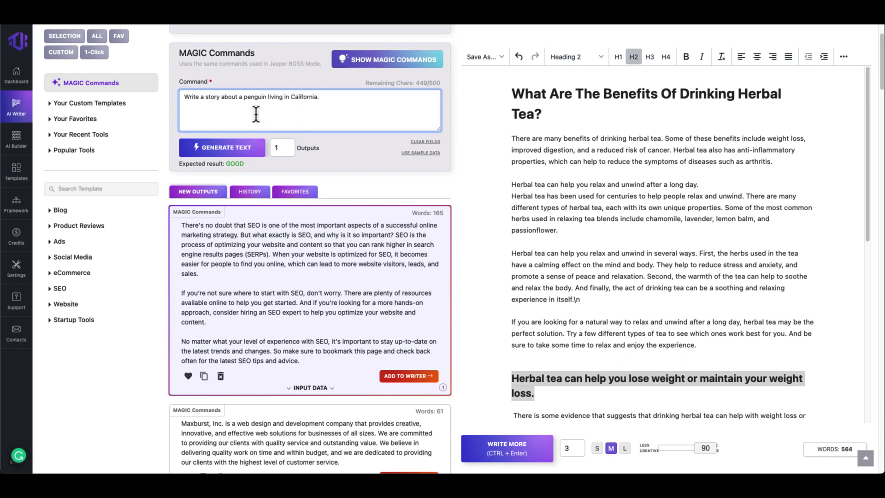
left_click(235, 148)
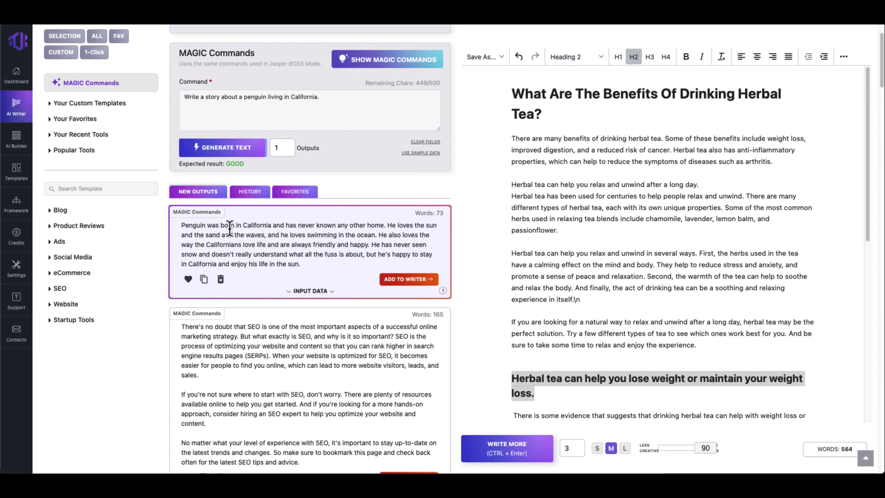
left_click(229, 152)
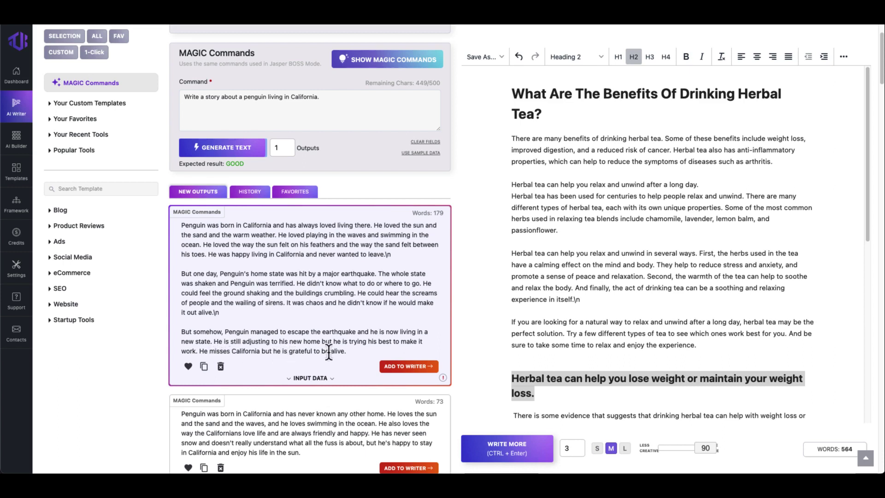
left_click_drag(181, 226, 353, 340)
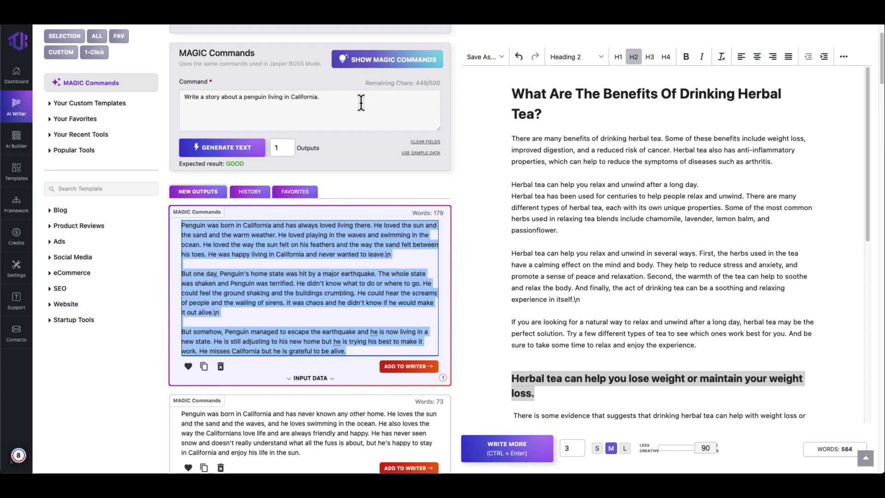
Show the Magic Commands To Try list of example commands
left_click(385, 65)
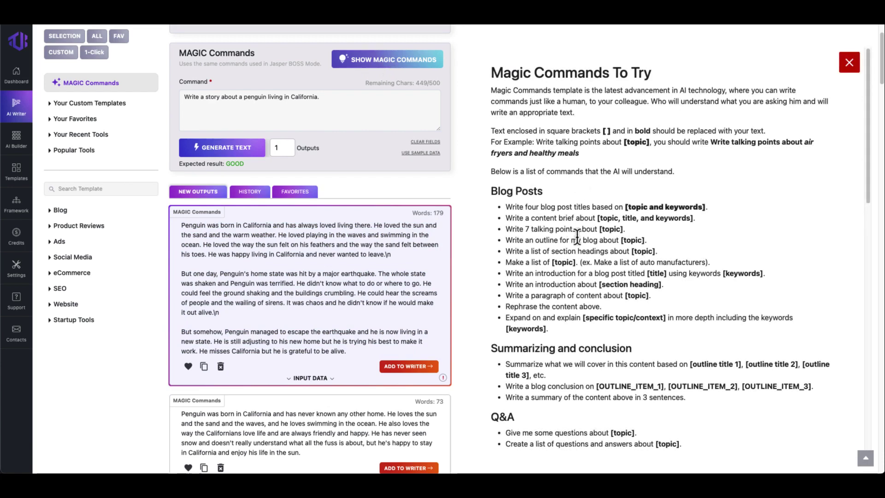
scroll(574, 251, "down", 2)
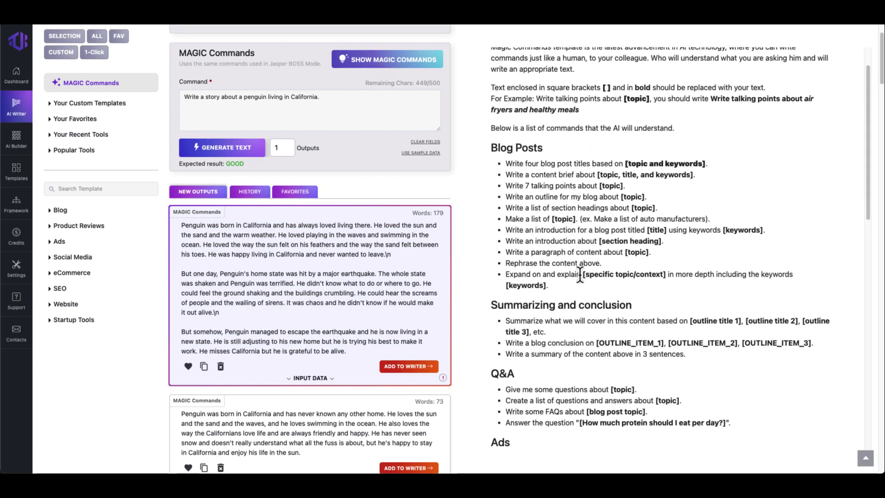
scroll(573, 275, "down", 1)
scroll(533, 217, "down", 5)
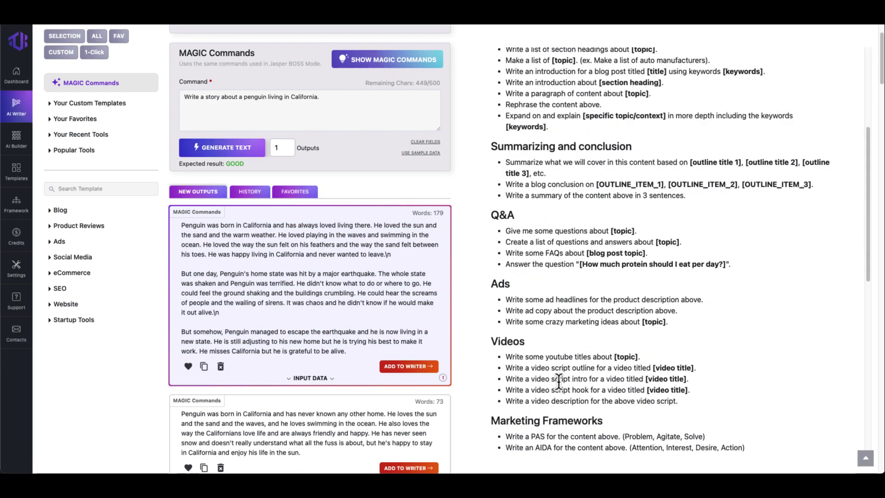
scroll(579, 401, "down", 1)
scroll(587, 359, "down", 8)
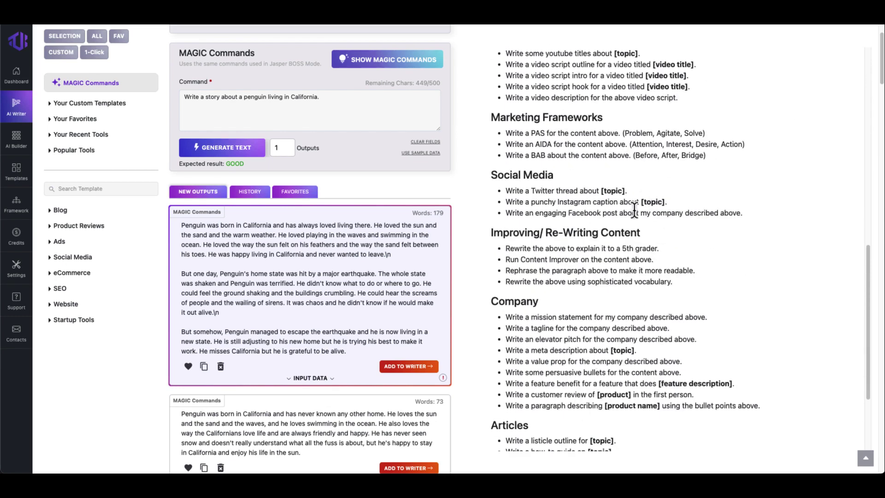
scroll(444, 178, "up", 2)
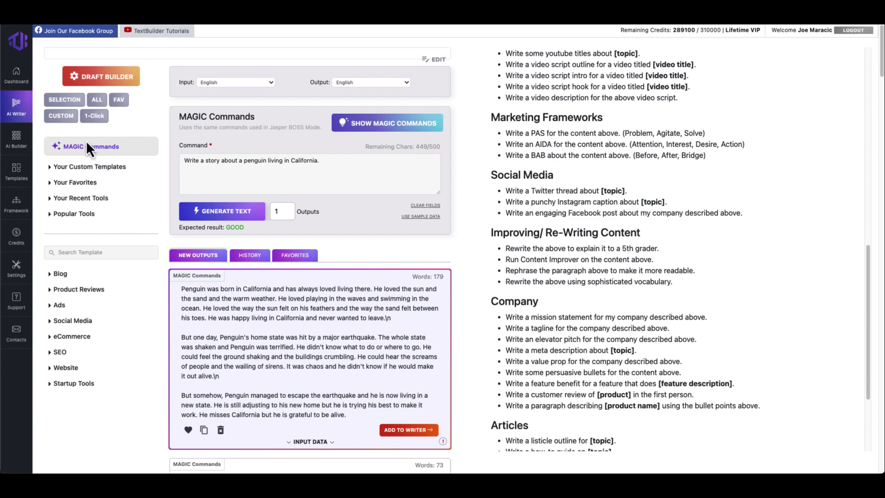
Browse the Blog Post Outline and Blog Post Intro Paragraph favourites, then open the full templates gallery
left_click(119, 99)
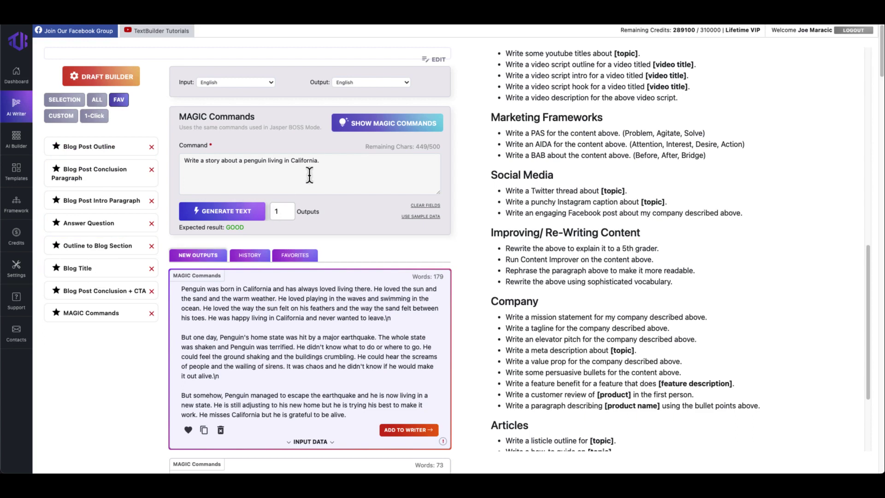
left_click(76, 152)
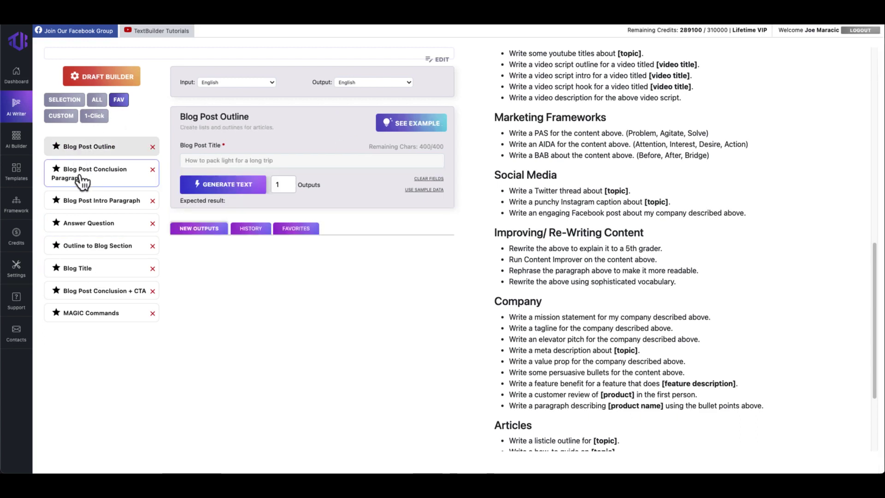
left_click(82, 202)
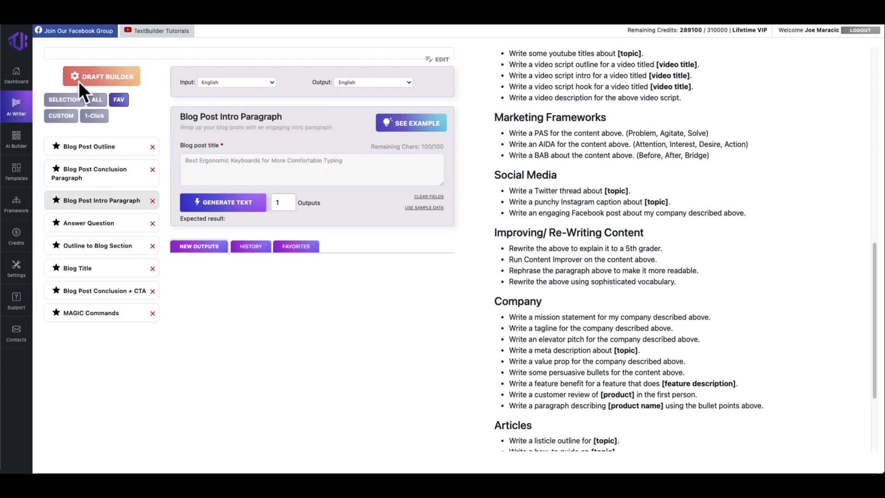
left_click(21, 180)
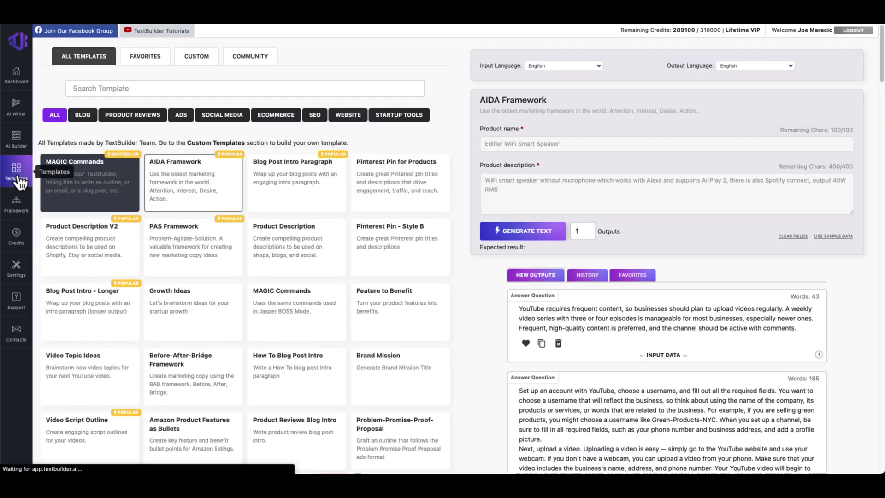
scroll(290, 236, "down", 1)
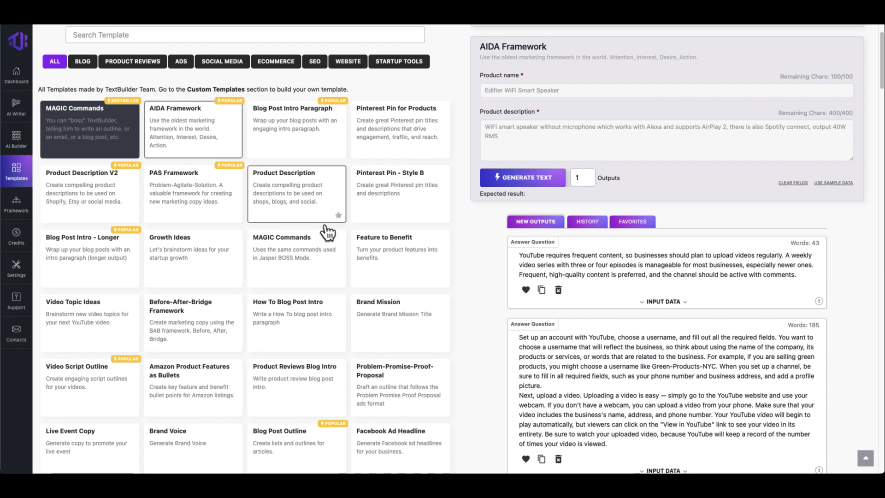
scroll(325, 225, "down", 5)
scroll(227, 314, "down", 2)
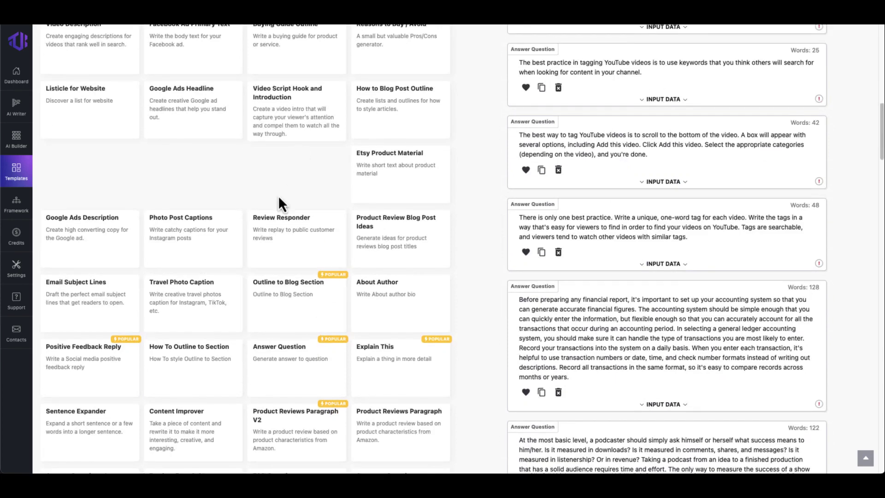
scroll(270, 210, "up", 2)
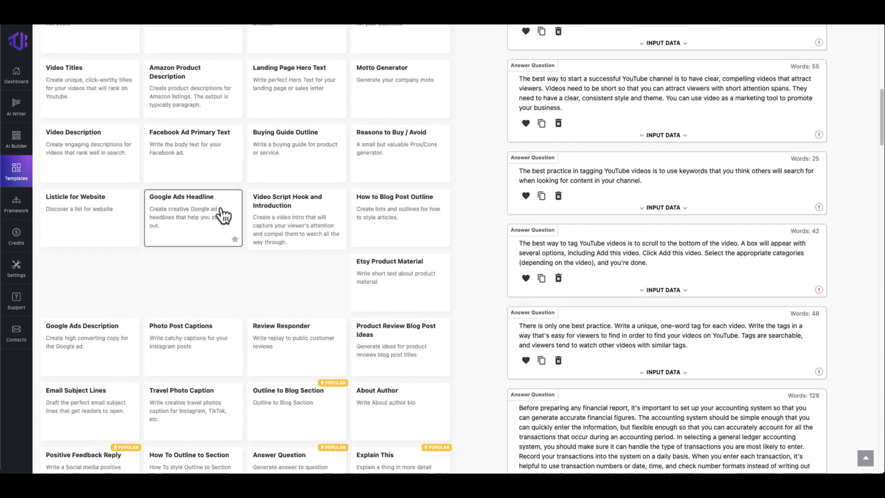
Reopen the 564-word herbal tea project on the MAGIC Commands form and select its penguin command text
left_click(16, 107)
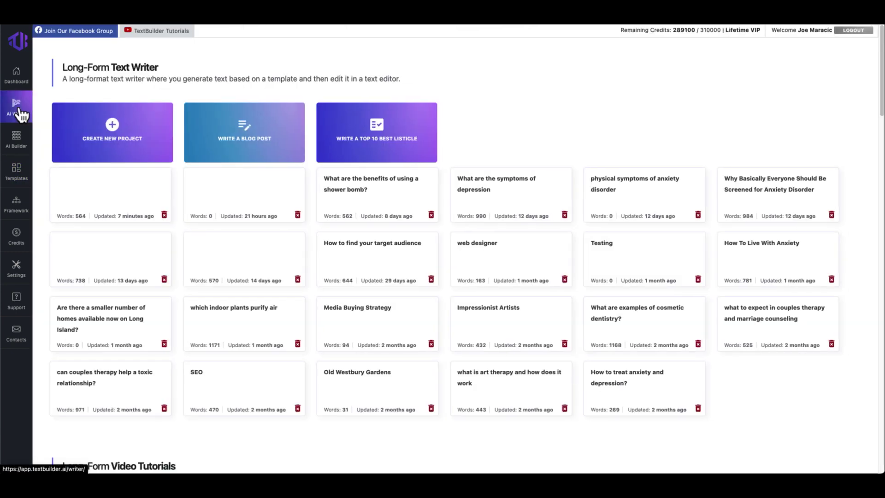
left_click(123, 205)
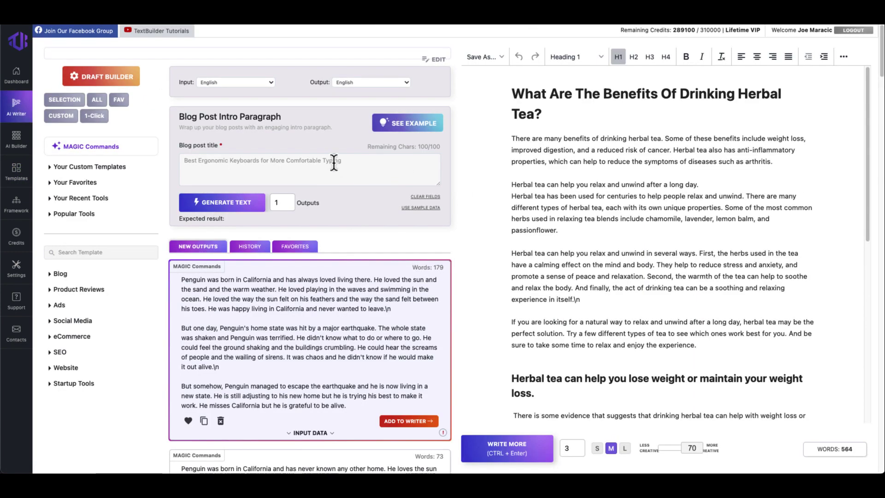
left_click(81, 153)
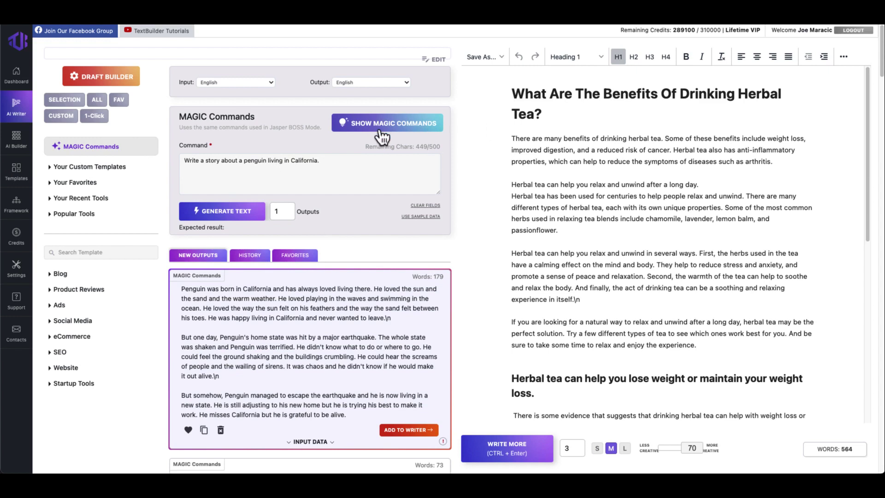
left_click(203, 159)
key("ctrl+a")
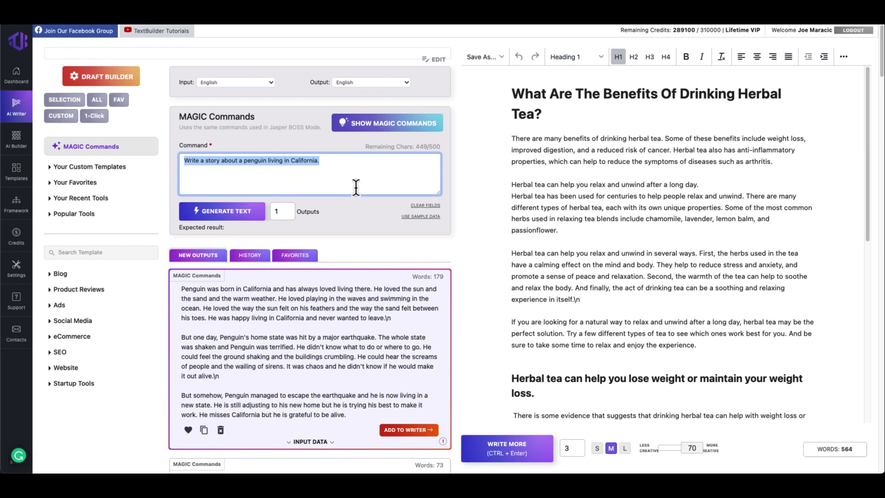
left_click(267, 82)
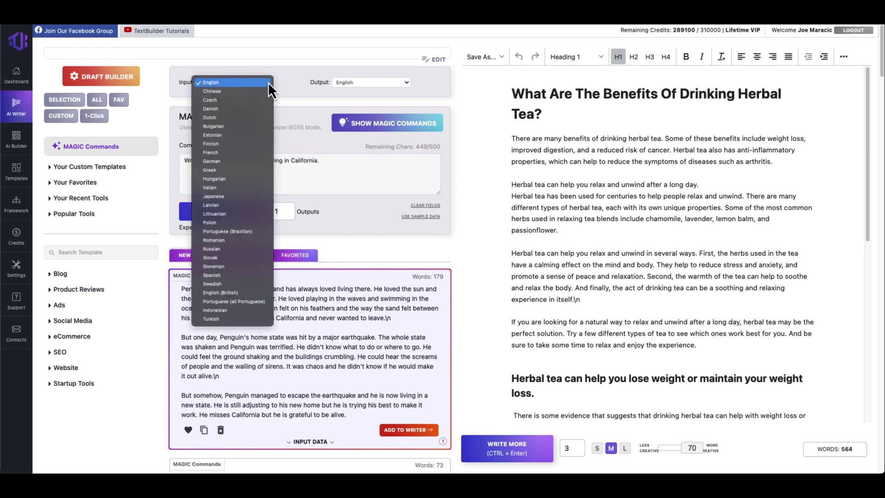
left_click(404, 83)
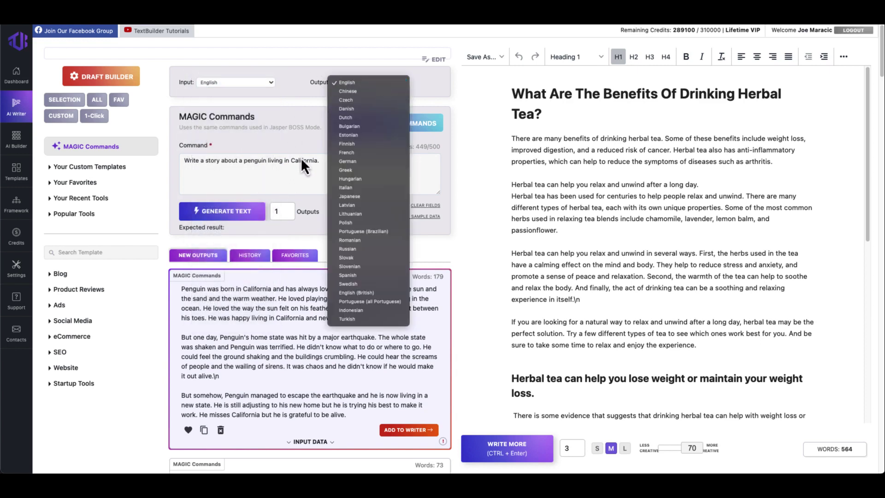
left_click(297, 49)
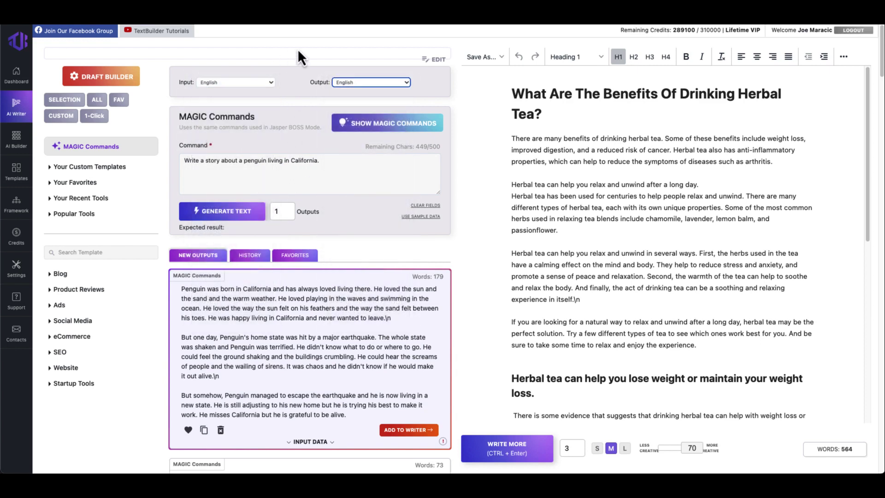